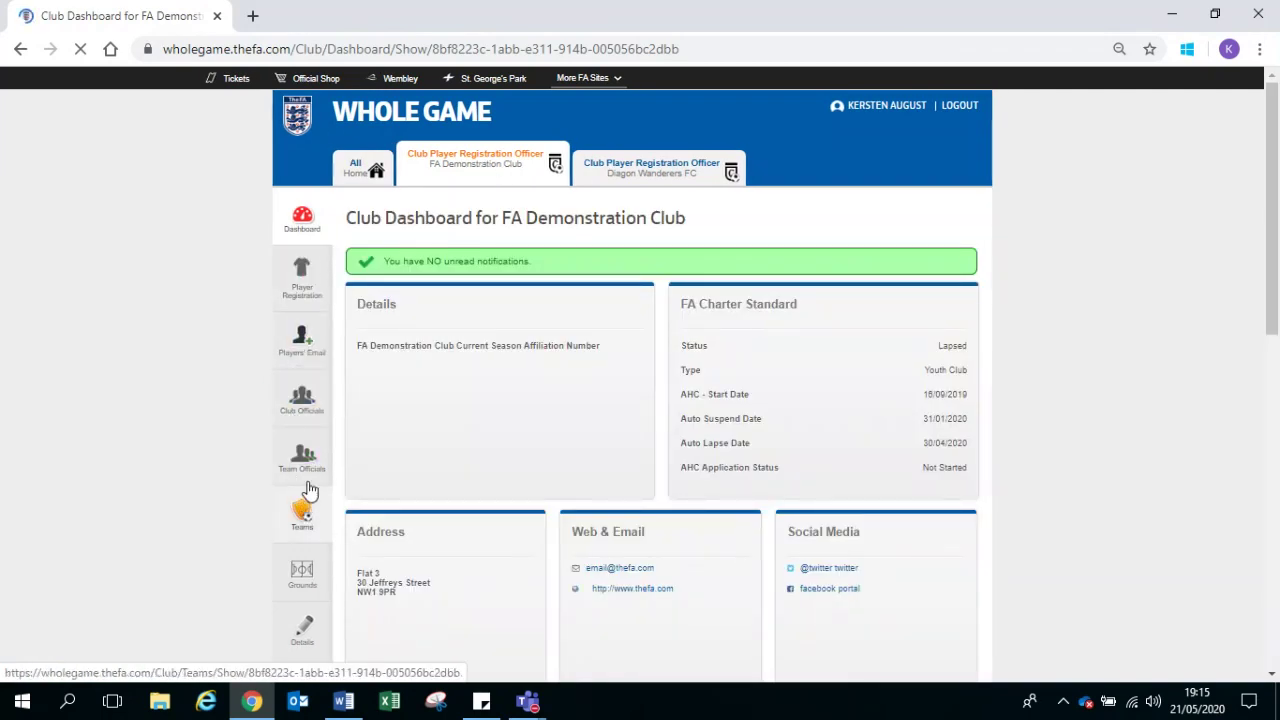
Step: Open the Club Officials list and start adding a new club official
{"action": "left_click", "coordinate": [308, 404]}
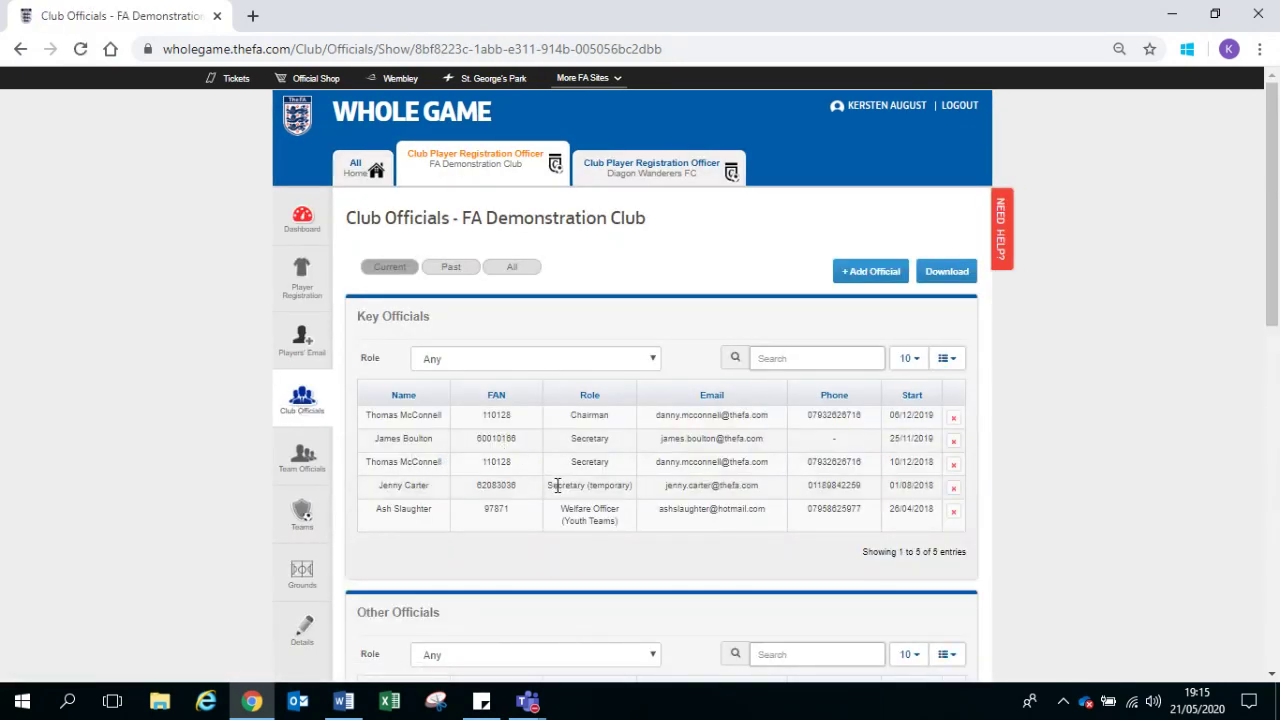
{"action": "scroll", "coordinate": [556, 488], "scroll_direction": "down", "scroll_amount": 2}
{"action": "scroll", "coordinate": [556, 485], "scroll_direction": "down", "scroll_amount": 2}
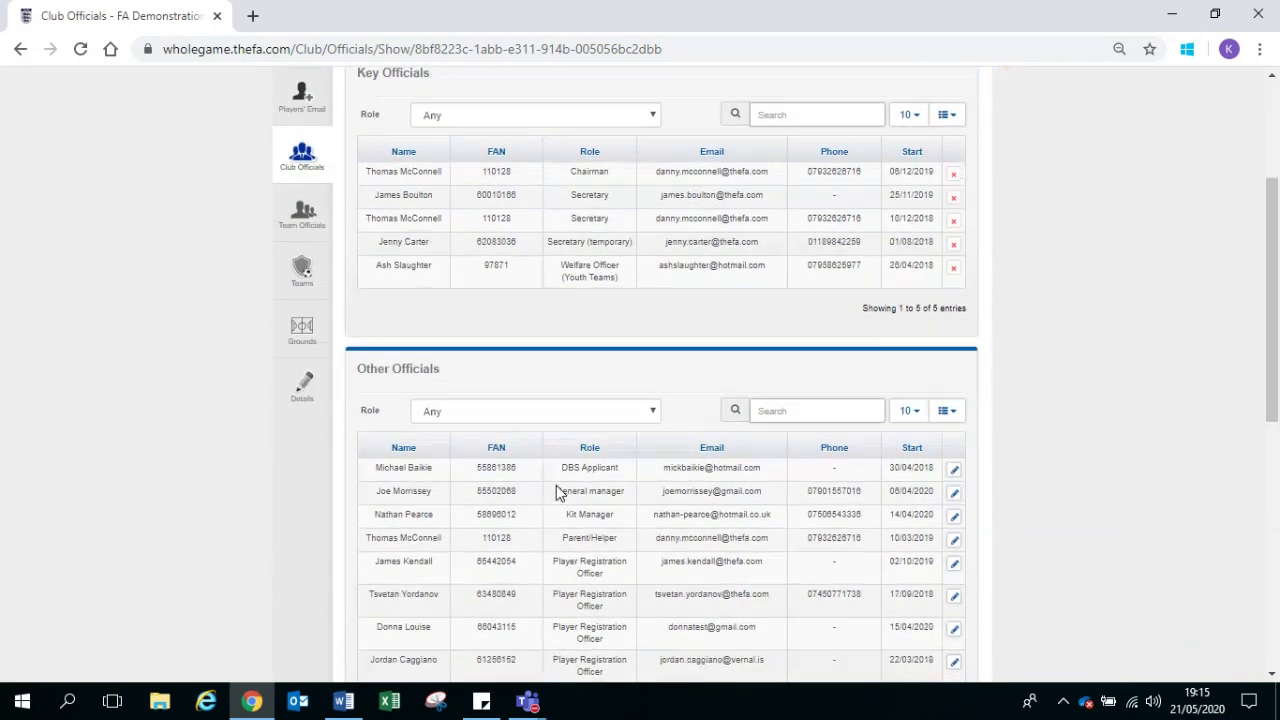
{"action": "scroll", "coordinate": [556, 488], "scroll_direction": "up", "scroll_amount": 4}
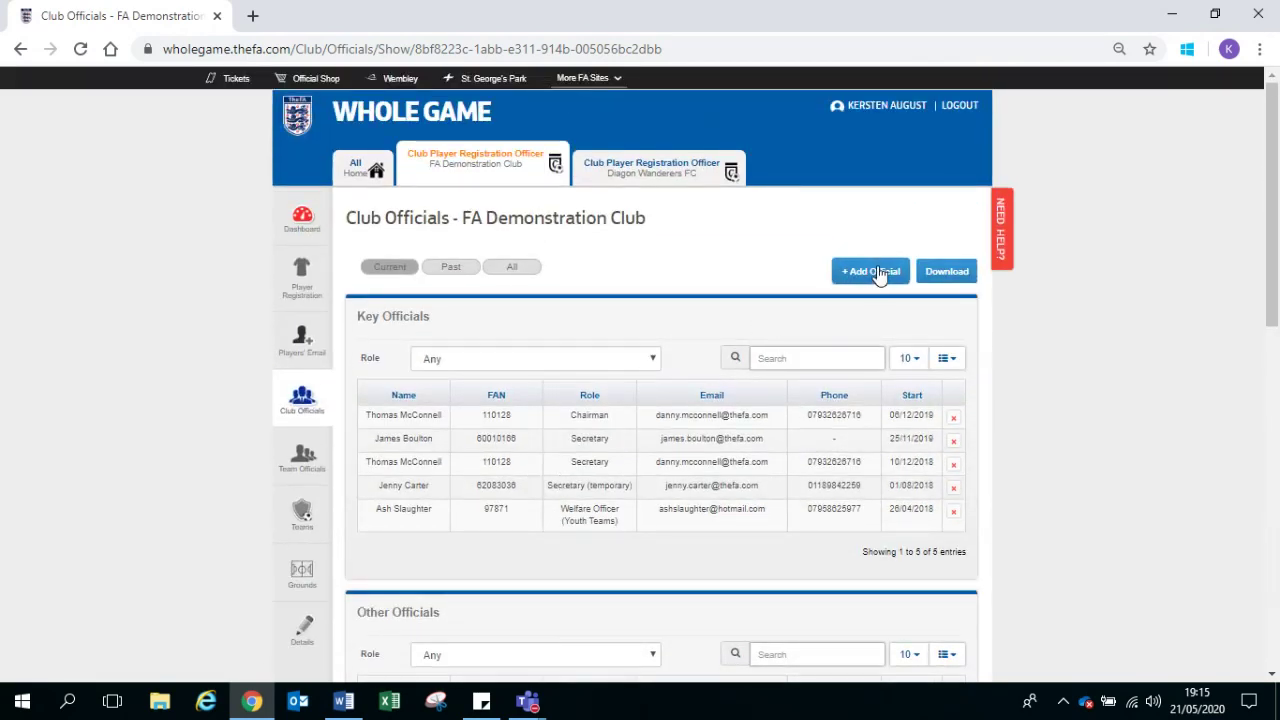
{"action": "left_click", "coordinate": [872, 274]}
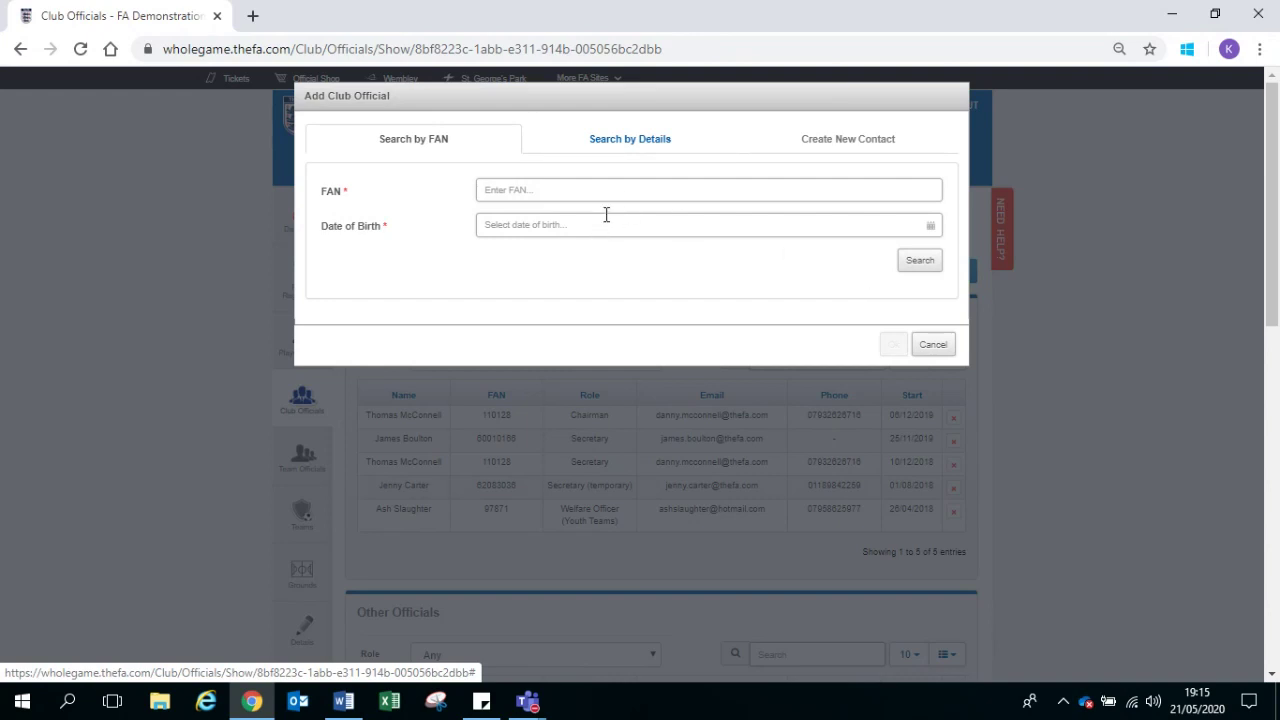
Step: Look up the official by their FAN number and date of birth 17/11/1988
{"action": "left_click", "coordinate": [649, 141]}
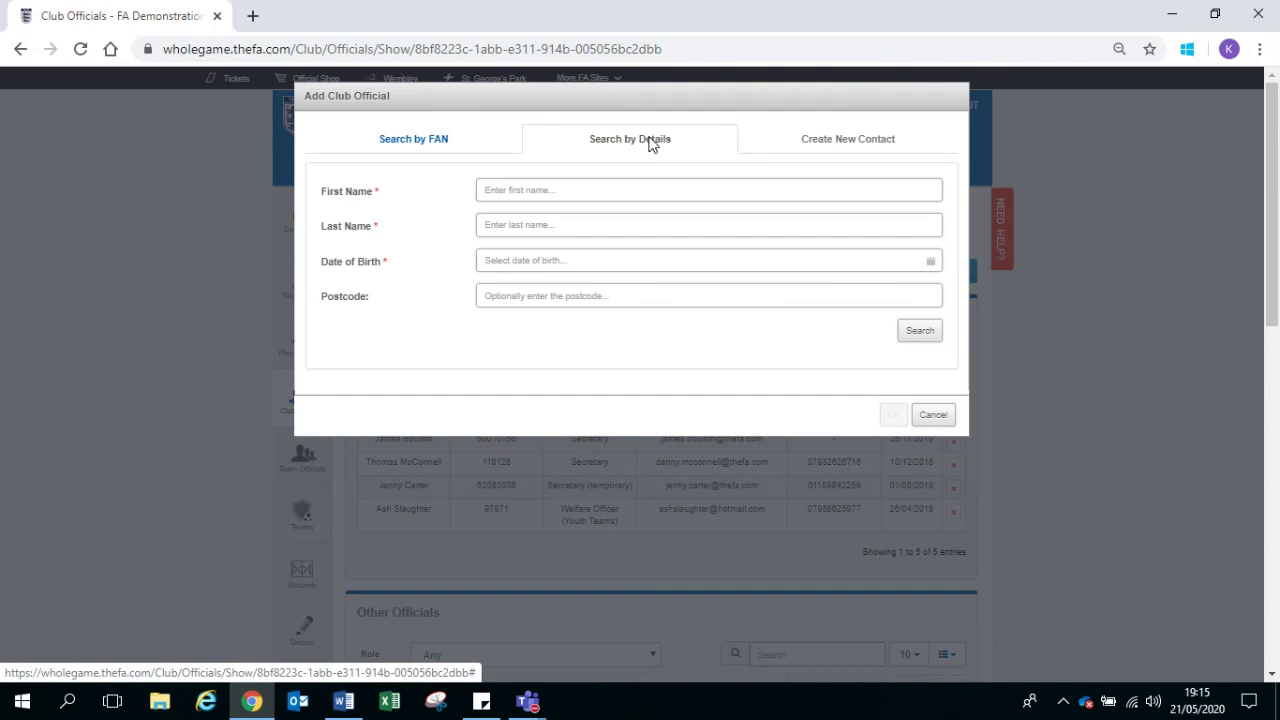
{"action": "left_click", "coordinate": [811, 139]}
{"action": "left_click", "coordinate": [473, 148]}
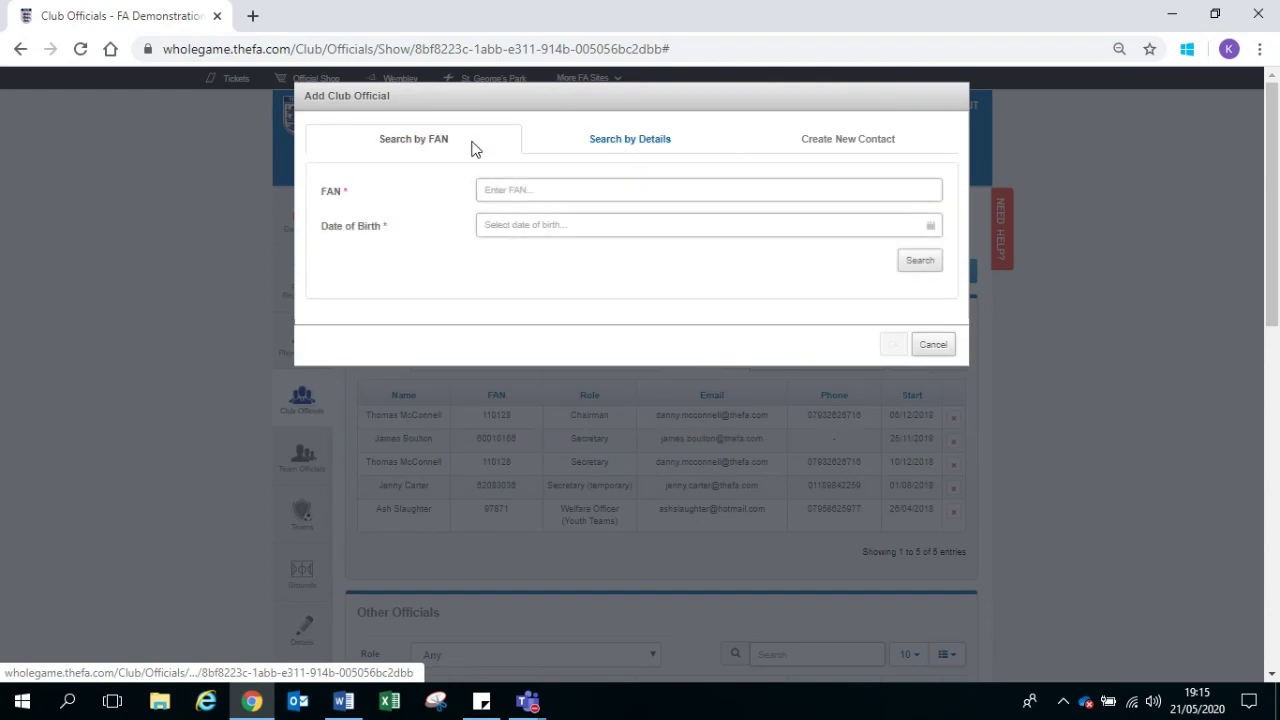
{"action": "left_click", "coordinate": [552, 191]}
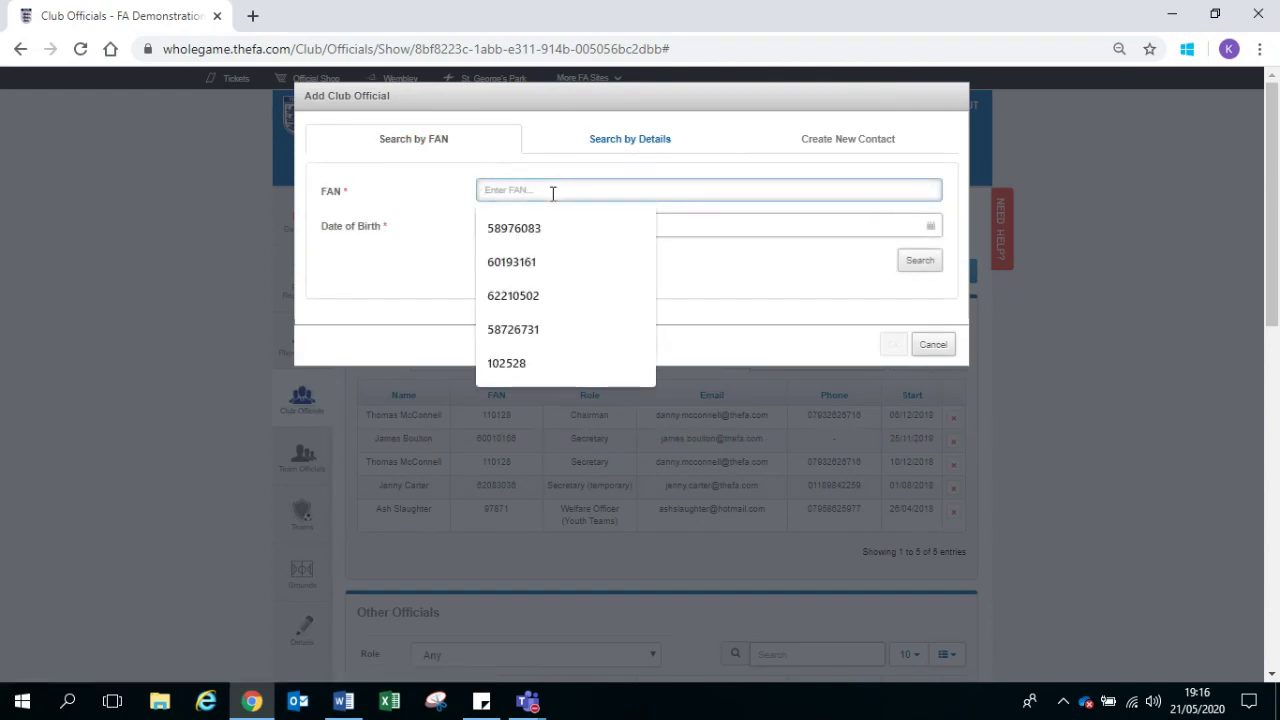
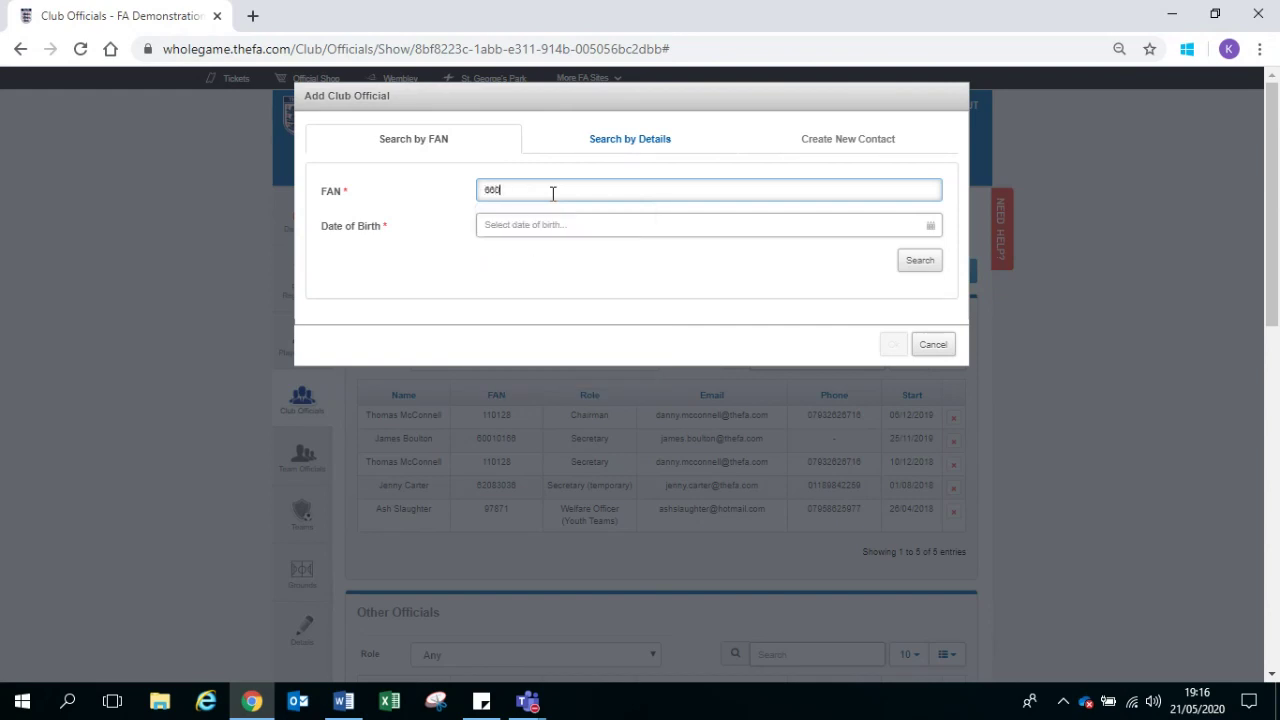
{"action": "left_click", "coordinate": [566, 225]}
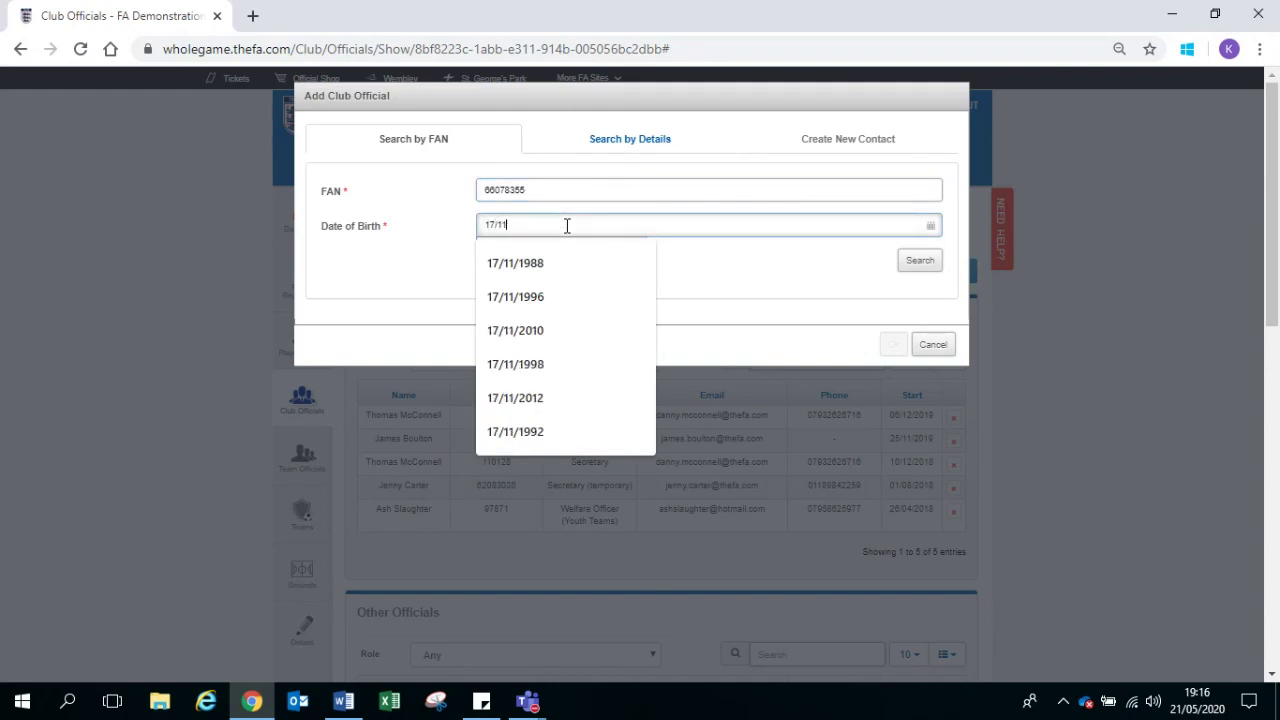
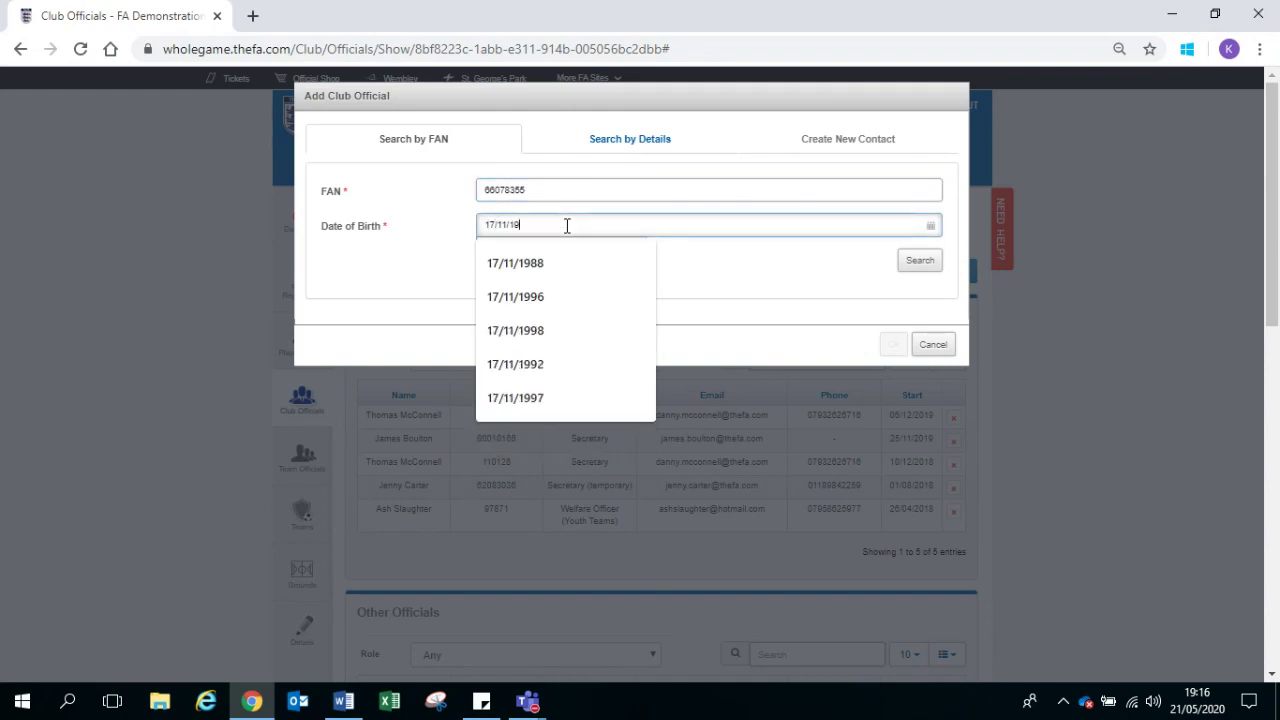
{"action": "left_click", "coordinate": [905, 264]}
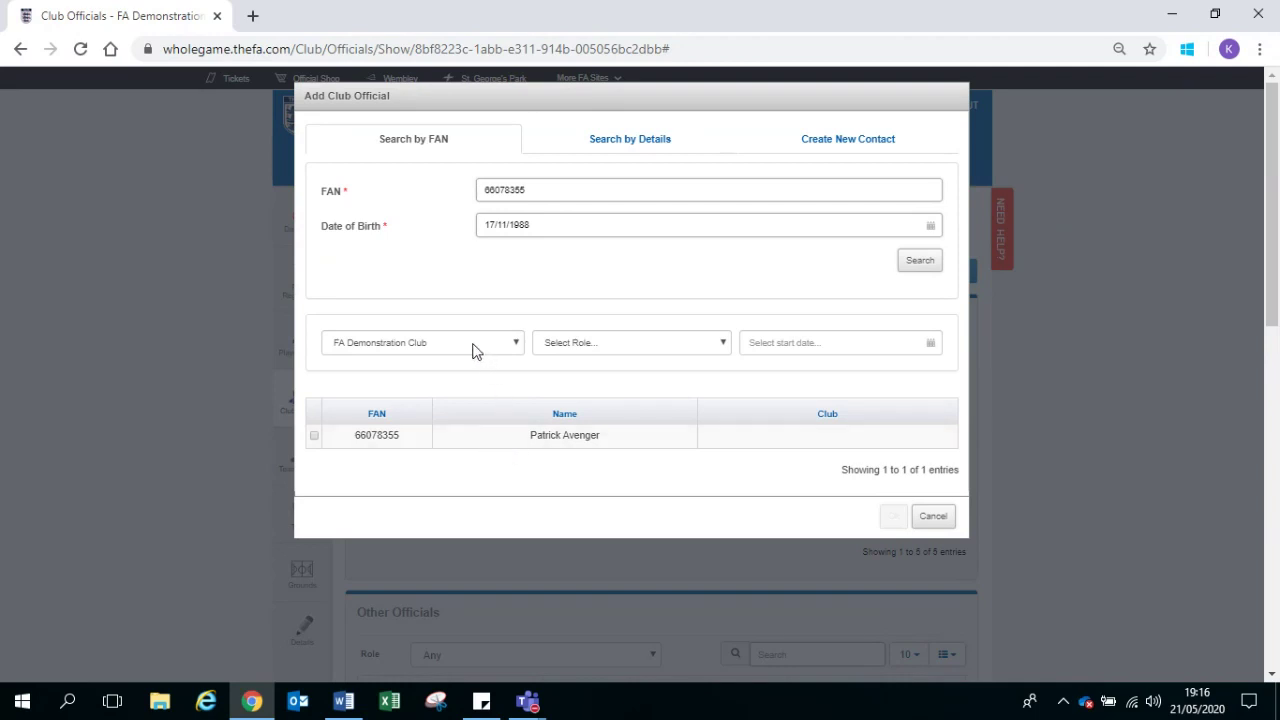
Step: Add the found contact as Player Registration Officer starting 21/05/2020
{"action": "left_click", "coordinate": [673, 345]}
{"action": "scroll", "coordinate": [690, 468], "scroll_direction": "down", "scroll_amount": 8}
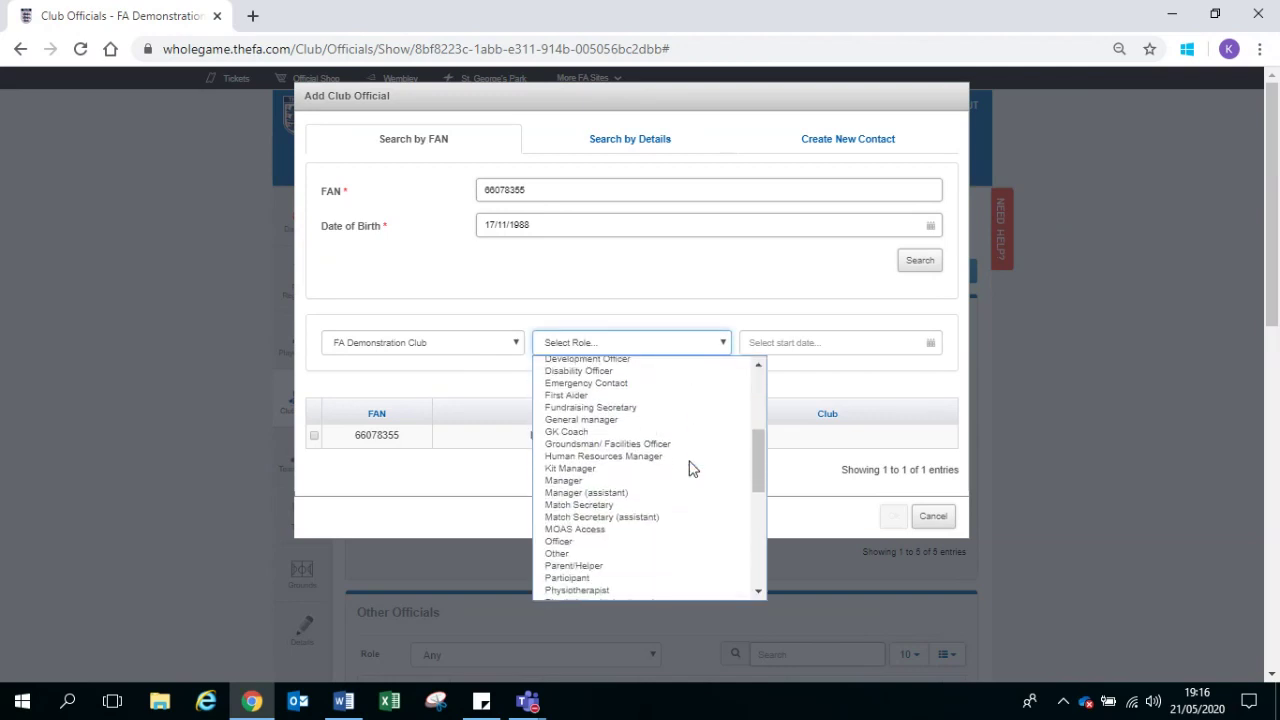
{"action": "left_click", "coordinate": [656, 441]}
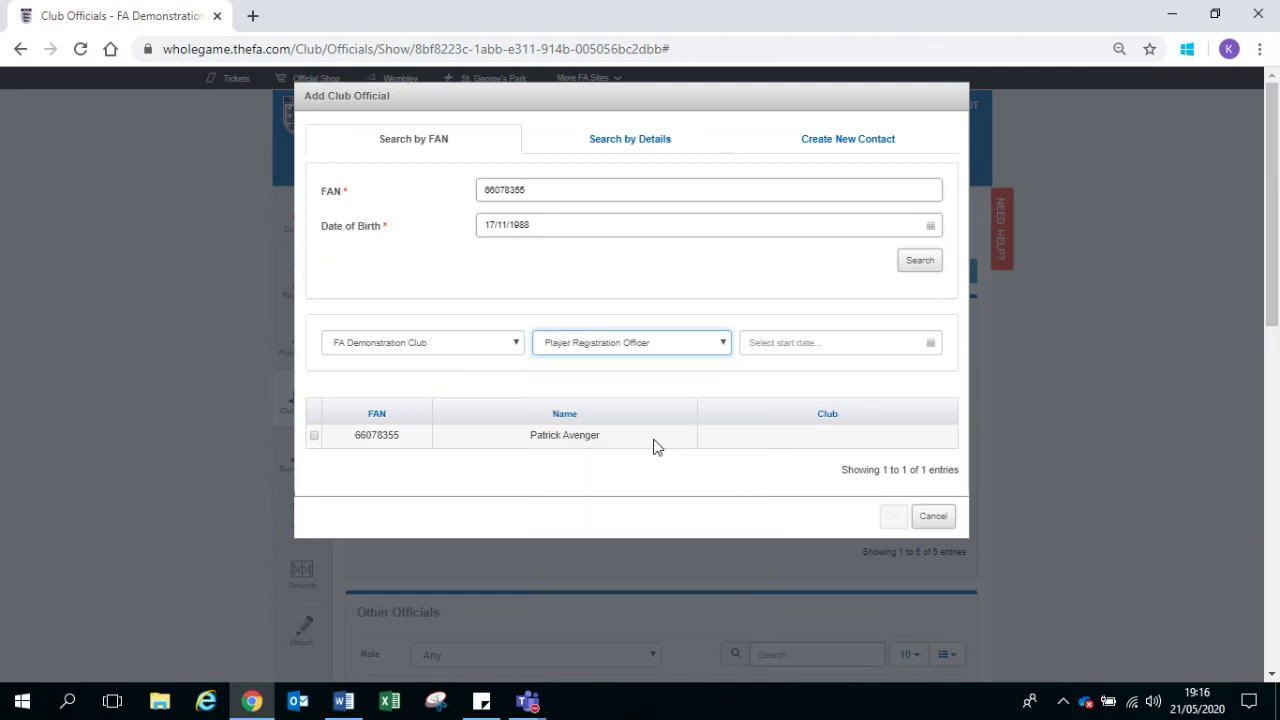
{"action": "left_click", "coordinate": [796, 342]}
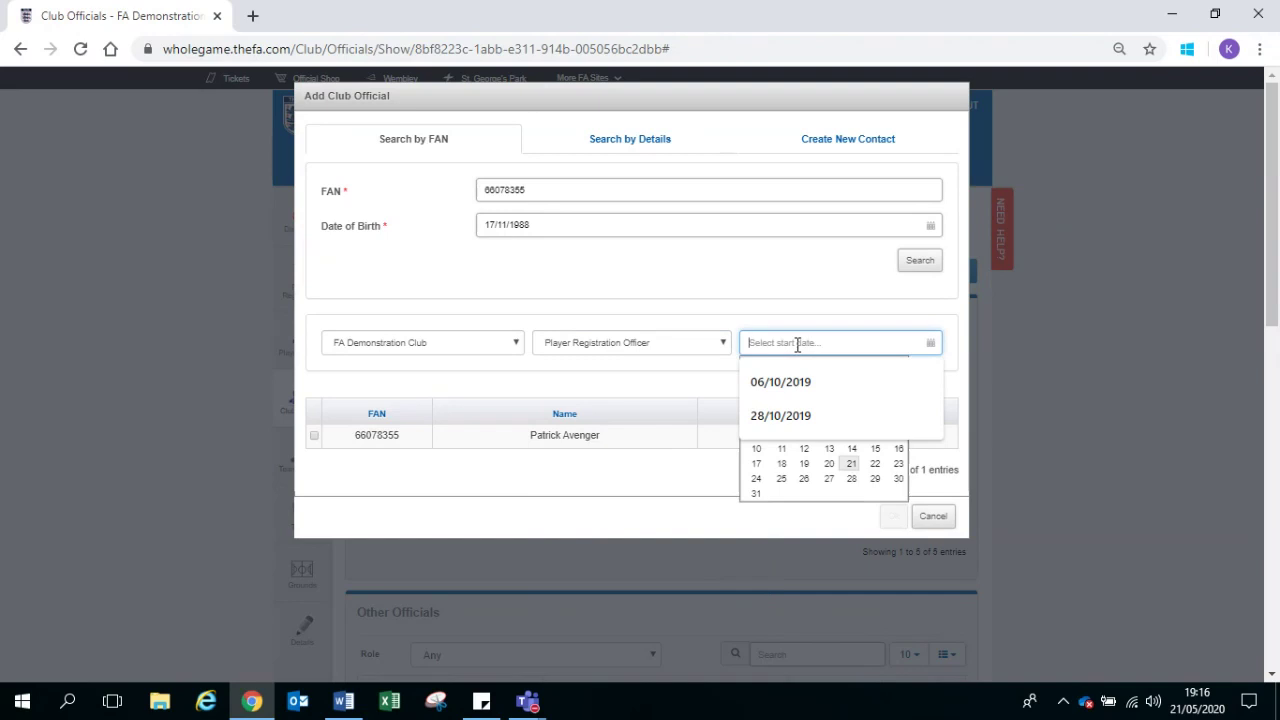
{"action": "left_click", "coordinate": [849, 470]}
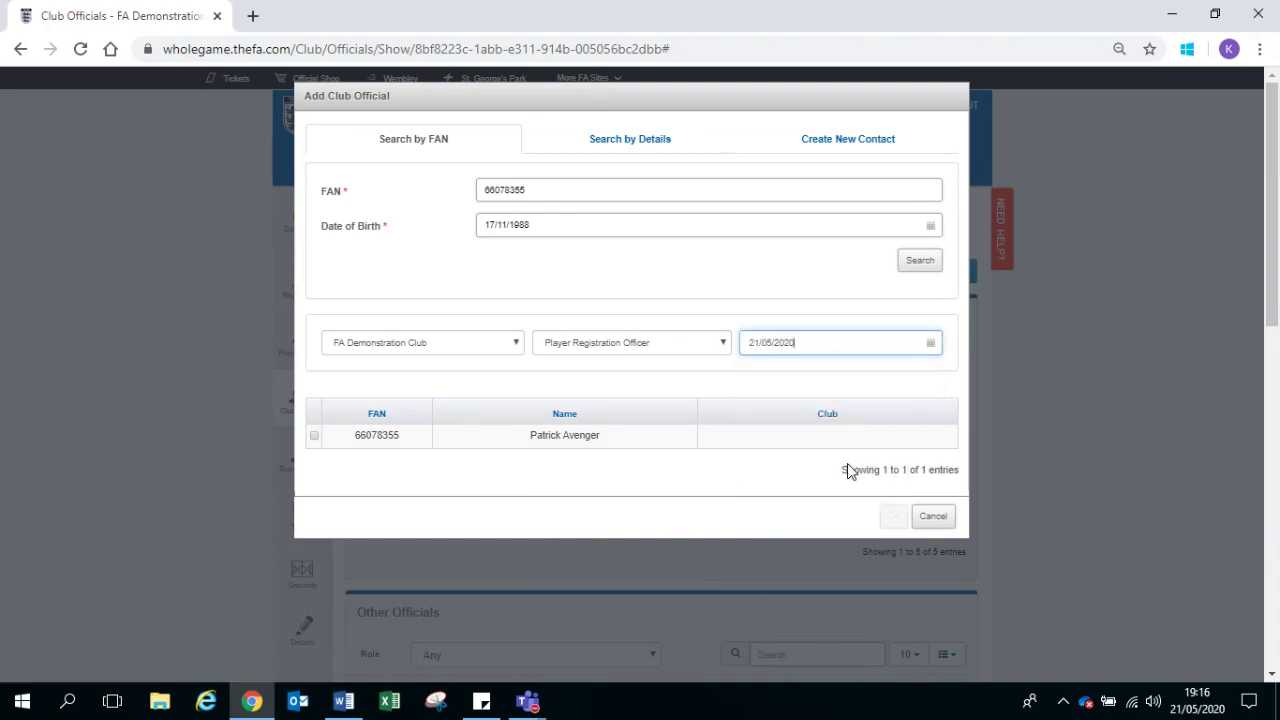
{"action": "left_click", "coordinate": [315, 437]}
{"action": "left_click", "coordinate": [893, 517]}
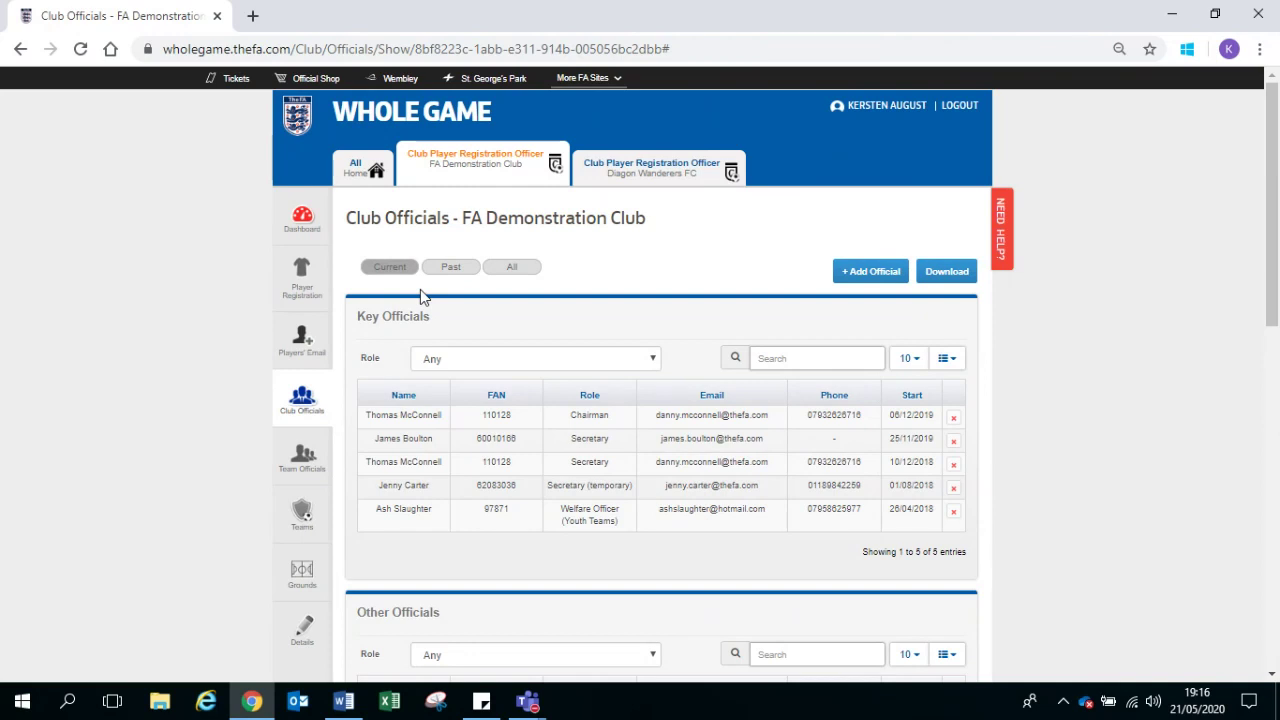
Step: In Player Registration, detach the third player in the list from the club
{"action": "left_click", "coordinate": [302, 280]}
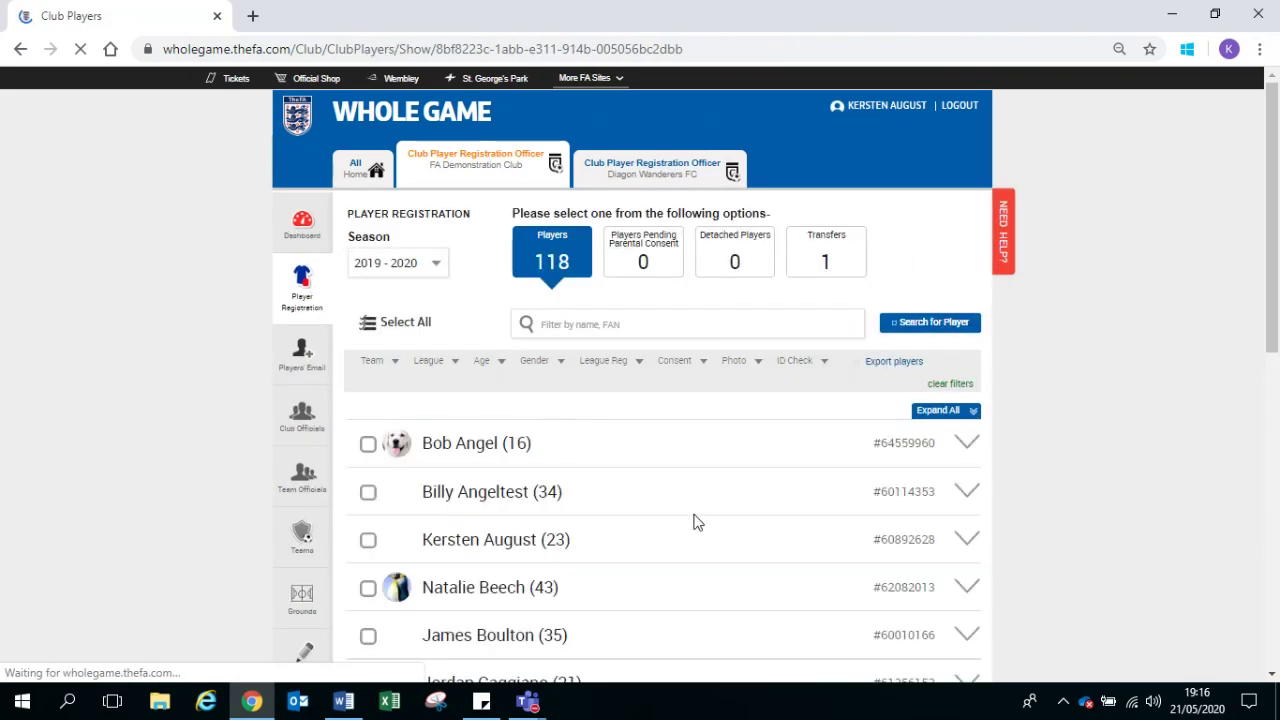
{"action": "scroll", "coordinate": [697, 522], "scroll_direction": "down", "scroll_amount": 1}
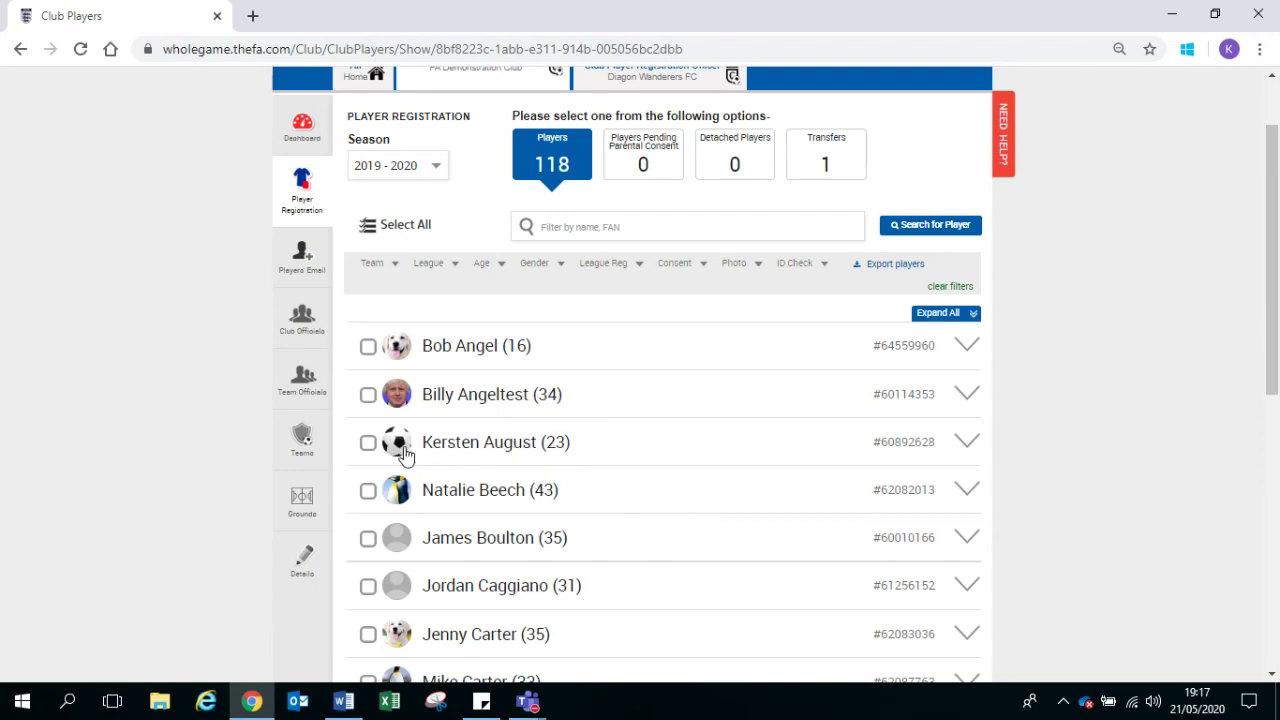
{"action": "left_click", "coordinate": [368, 443]}
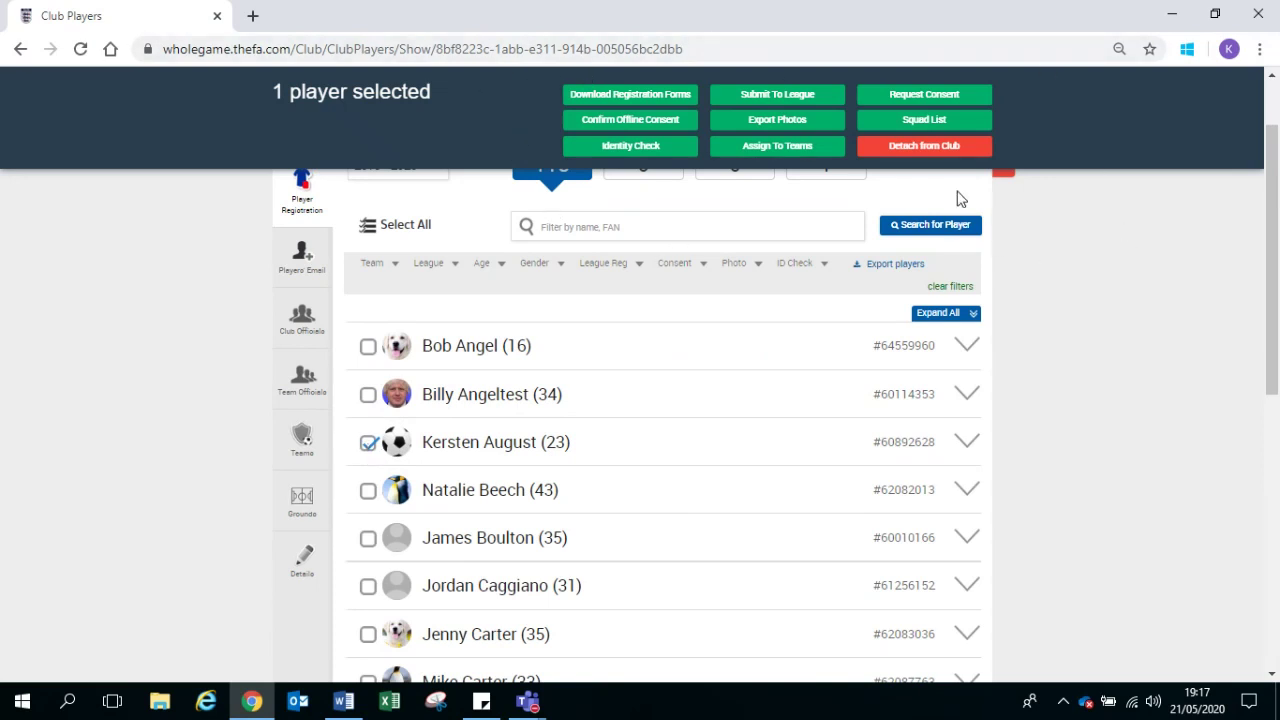
{"action": "left_click", "coordinate": [930, 155]}
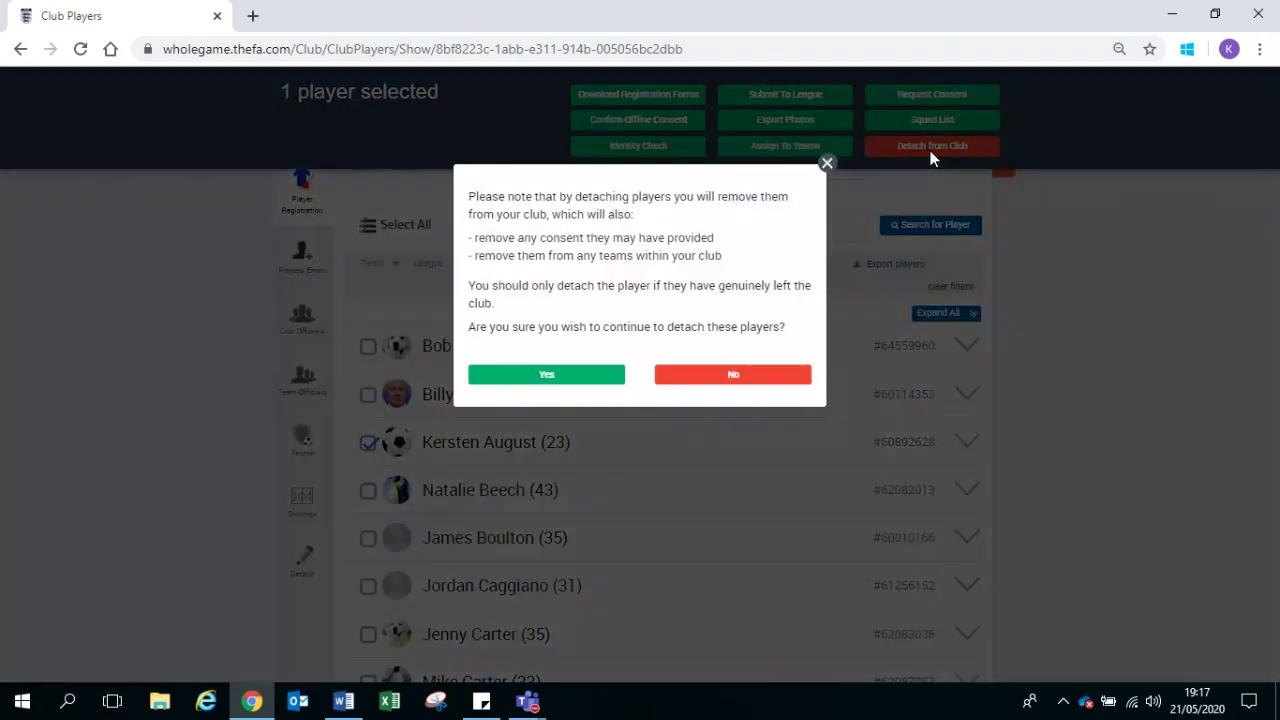
{"action": "left_click", "coordinate": [578, 392]}
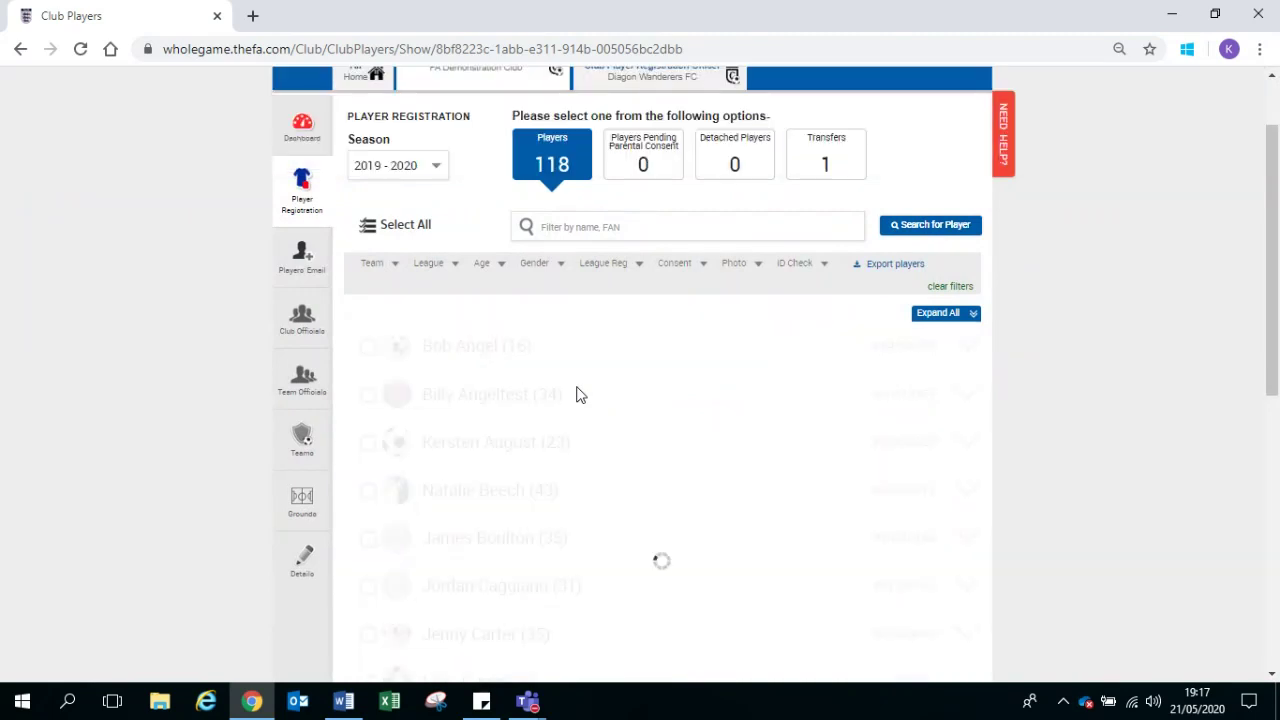
Step: Re-attach the player from Detached Players and return to the full Players list
{"action": "left_click", "coordinate": [741, 161]}
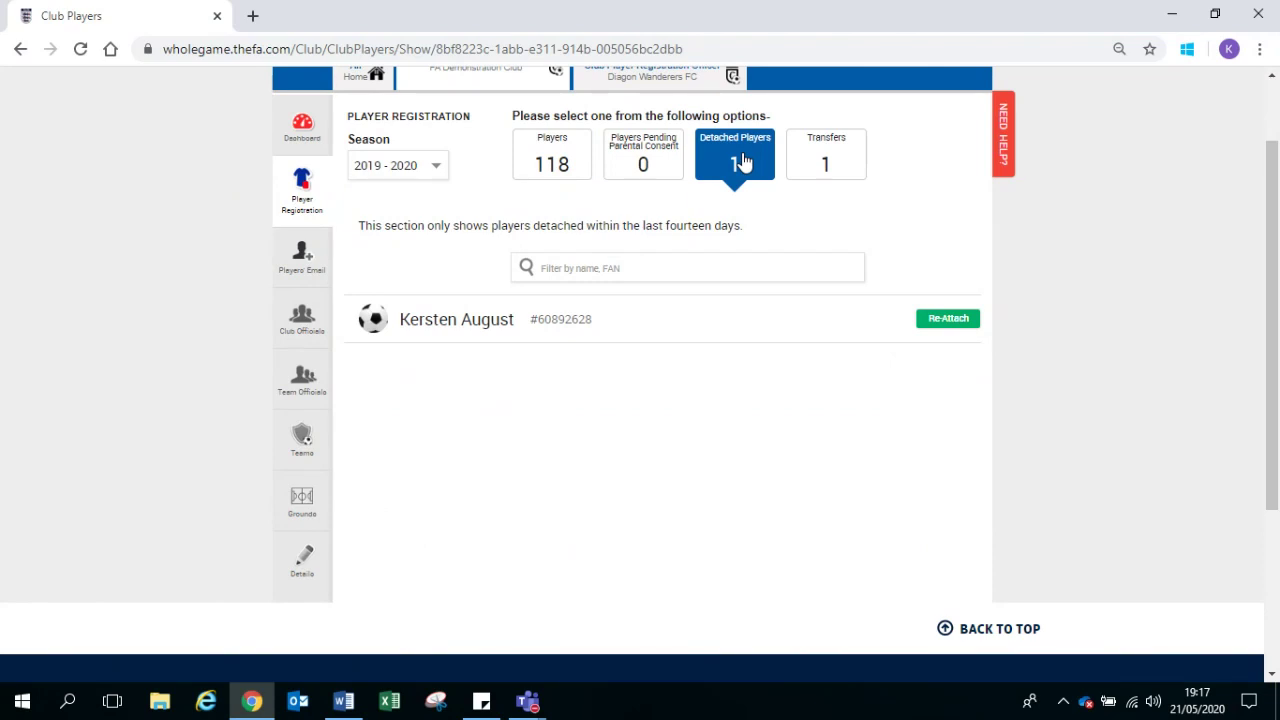
{"action": "left_click", "coordinate": [936, 320]}
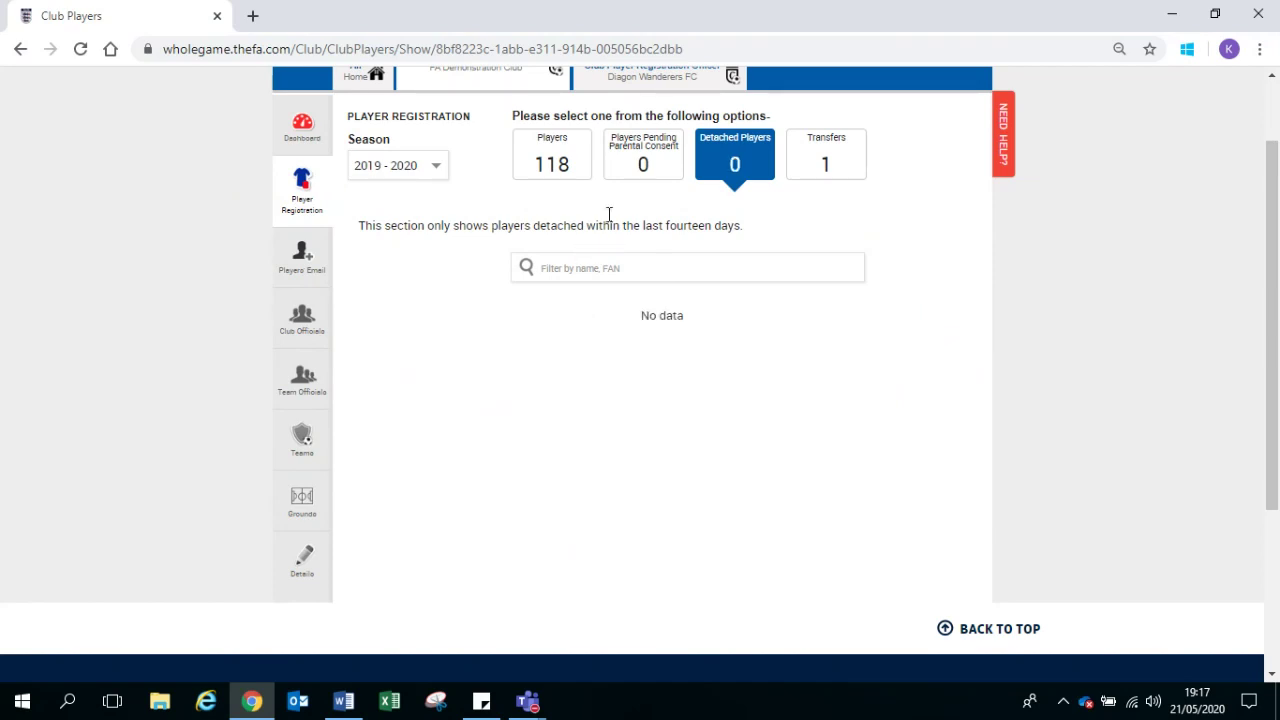
{"action": "left_click", "coordinate": [545, 152]}
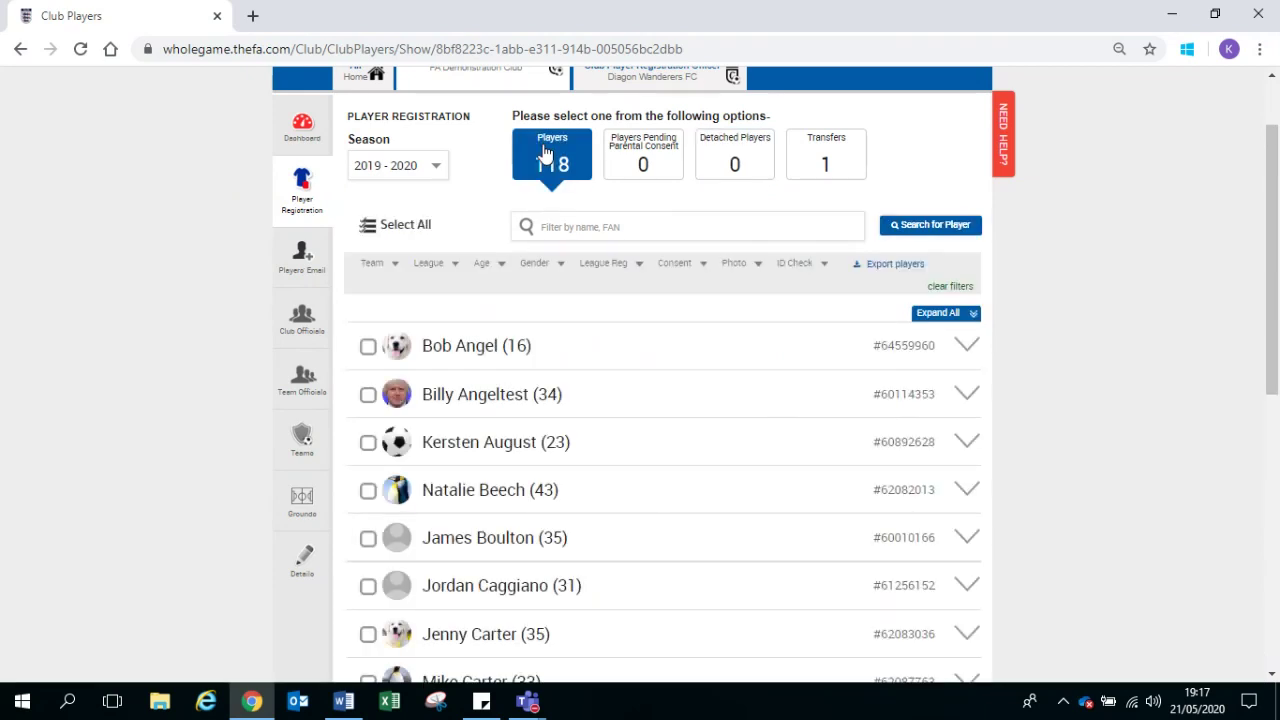
{"action": "left_click", "coordinate": [930, 226]}
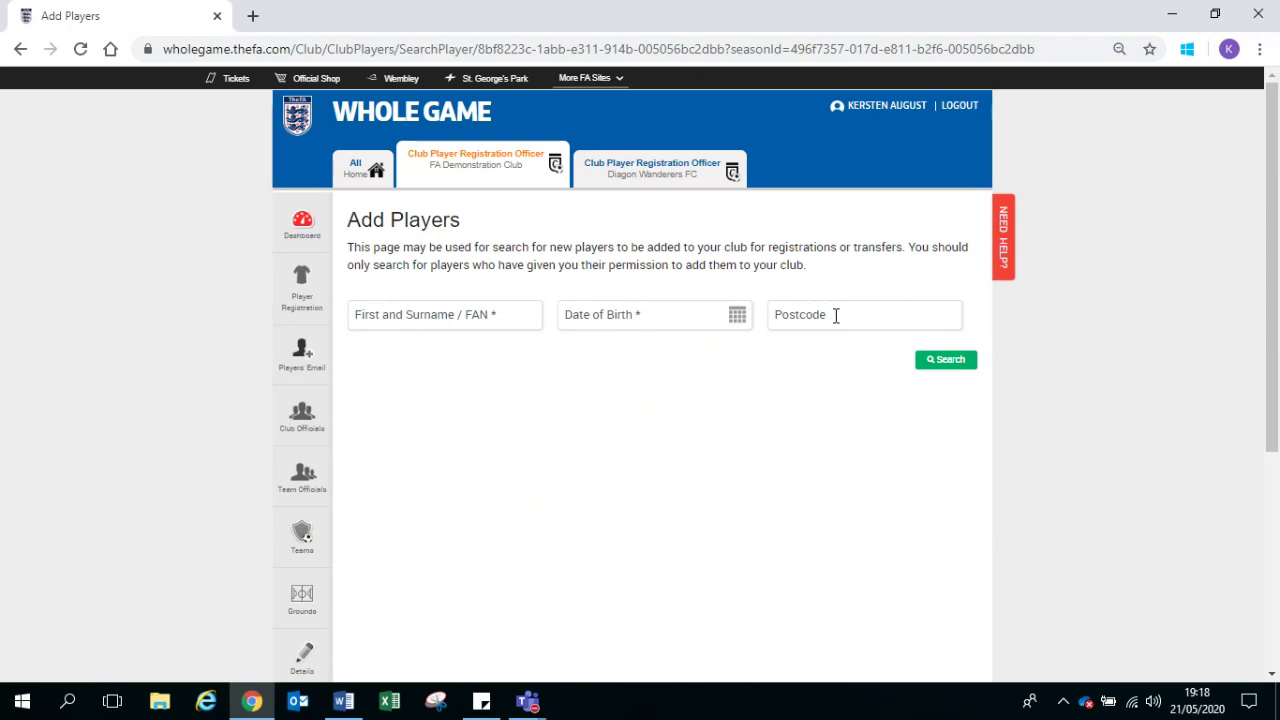
{"action": "left_click", "coordinate": [462, 319]}
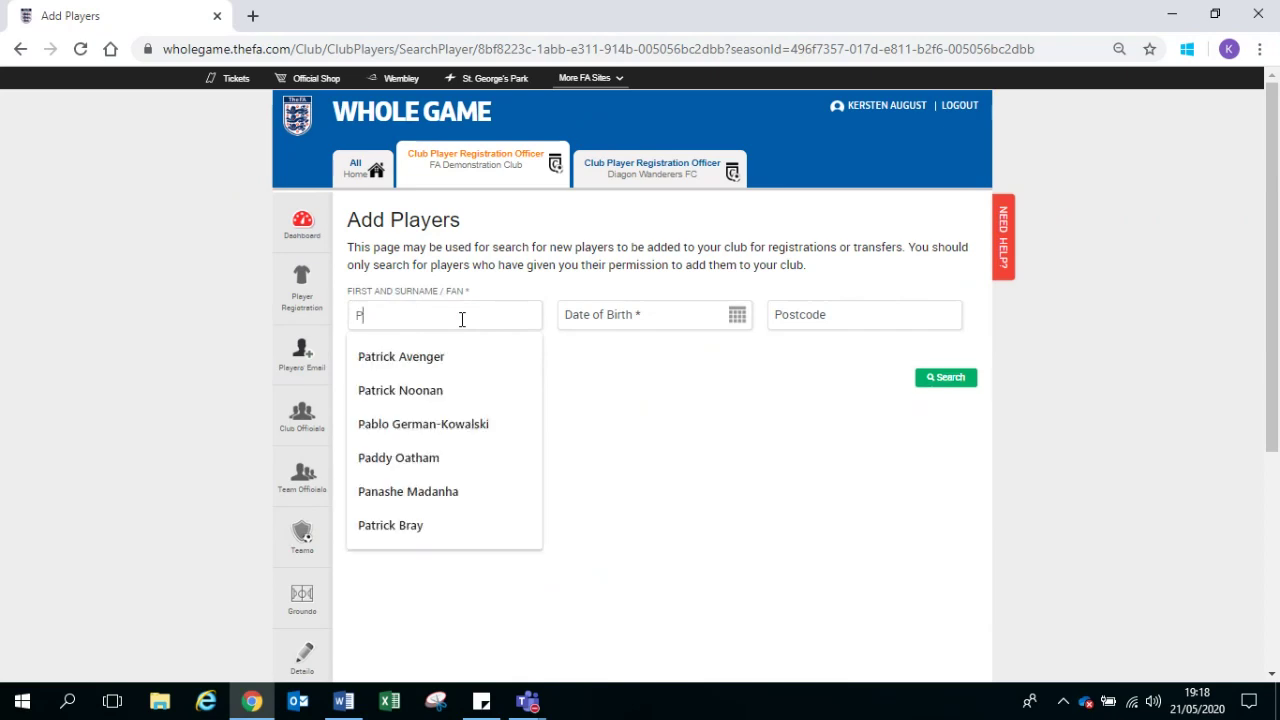
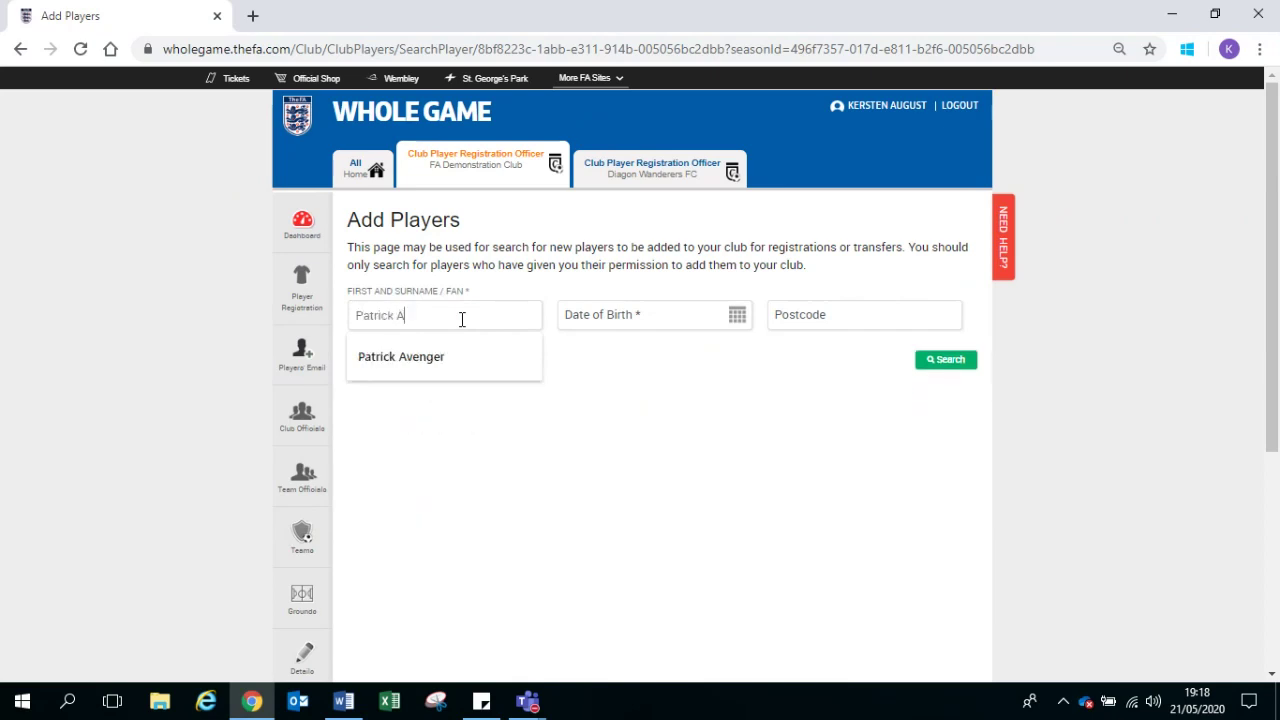
{"action": "key", "text": "Tab"}
{"action": "type", "text": "17/"}
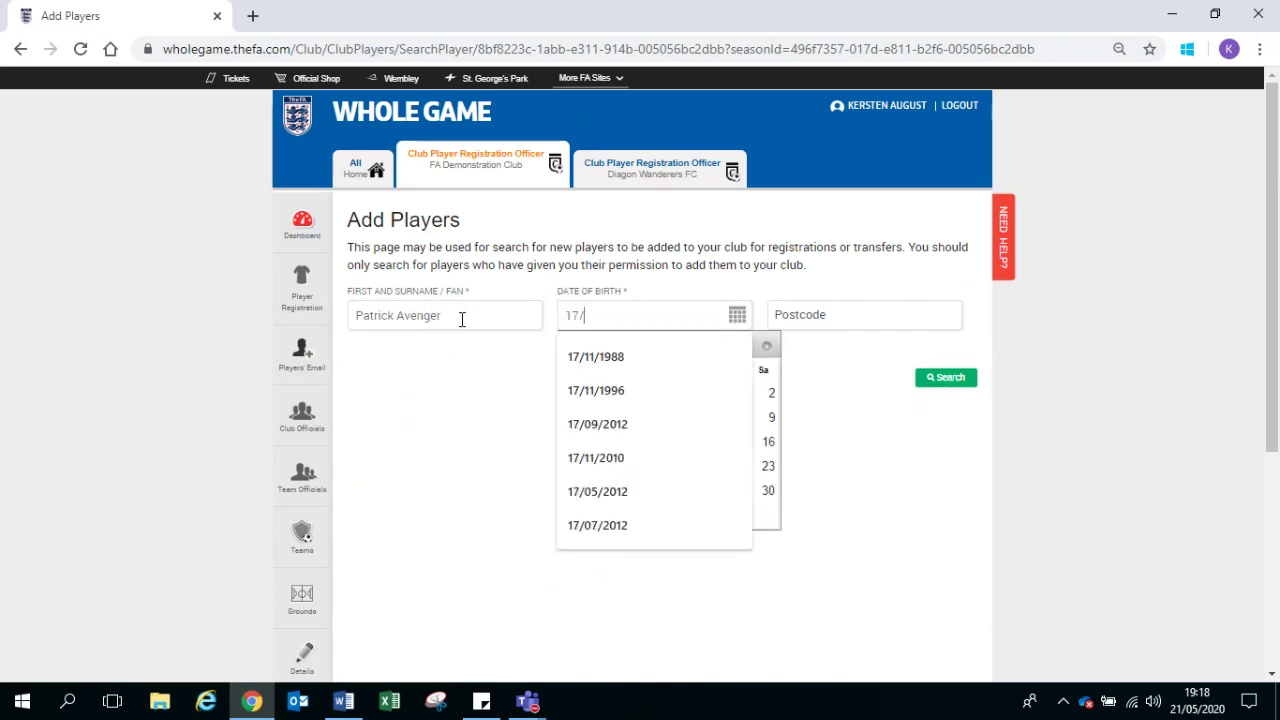
{"action": "type", "text": "11/1988"}
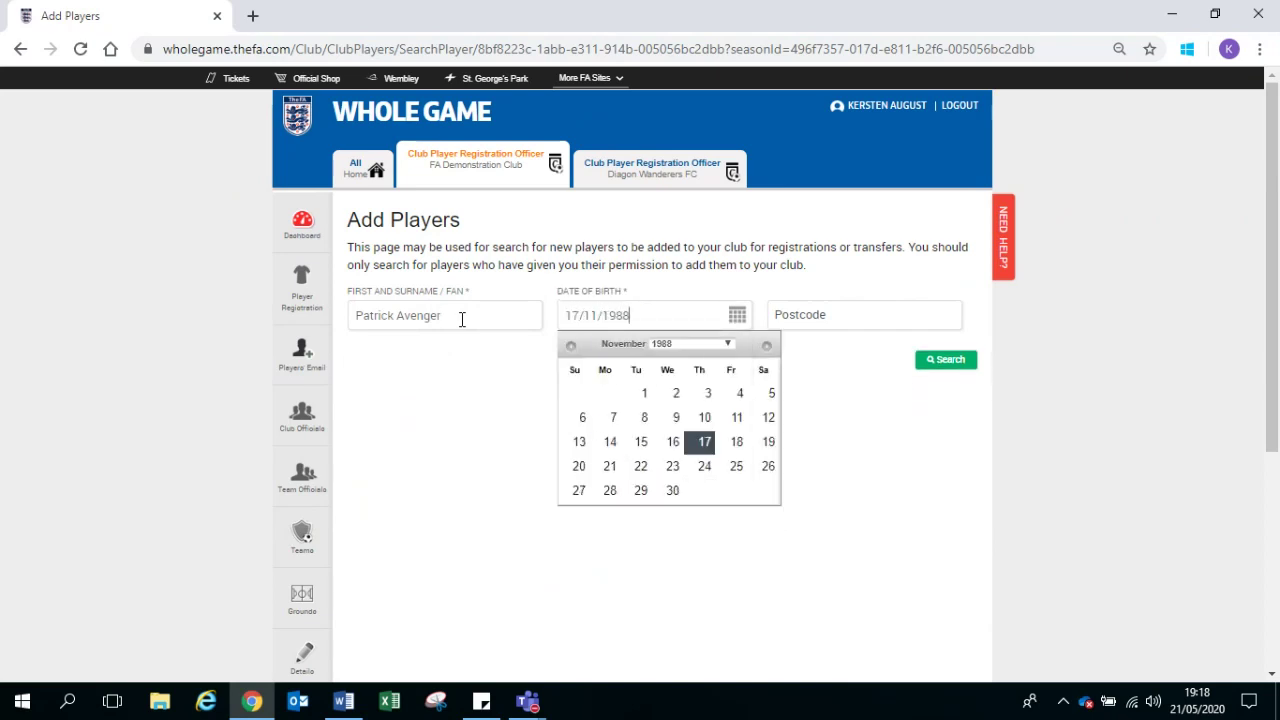
{"action": "left_click", "coordinate": [946, 362]}
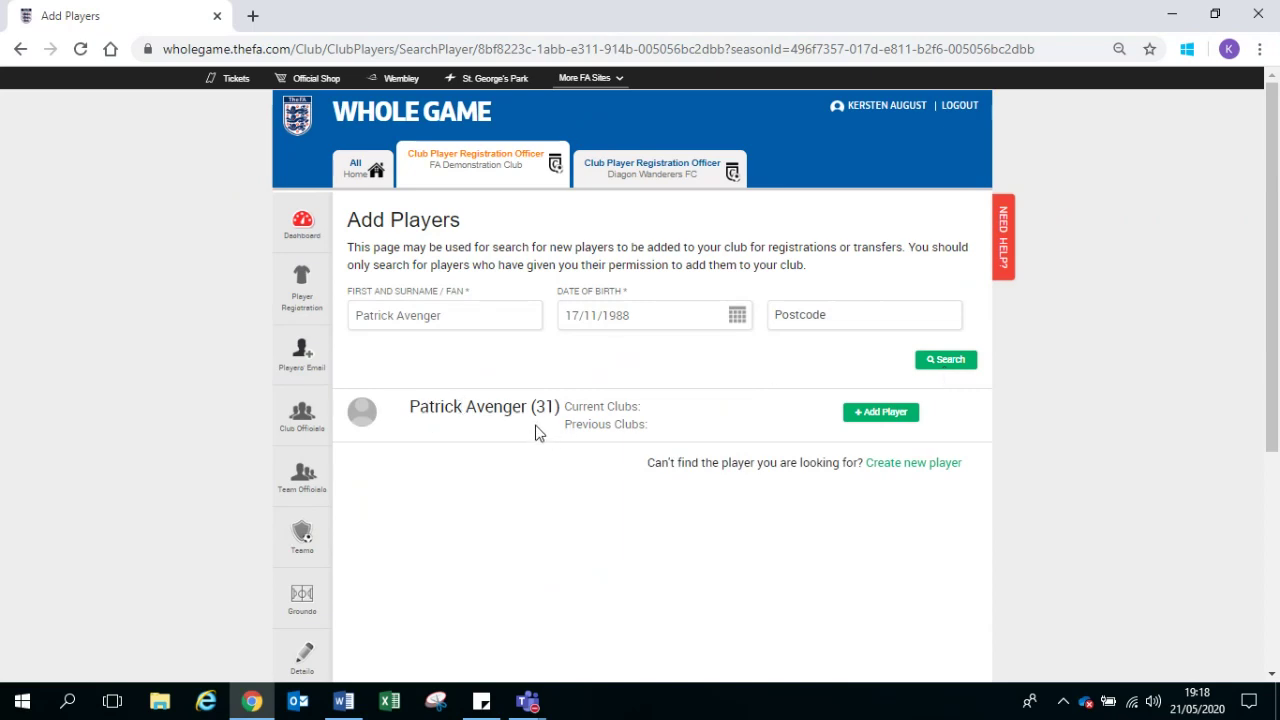
Step: Add the found player, confirming the current club details are correct, then validate
{"action": "mouse_move", "coordinate": [544, 415]}
{"action": "left_click", "coordinate": [860, 412]}
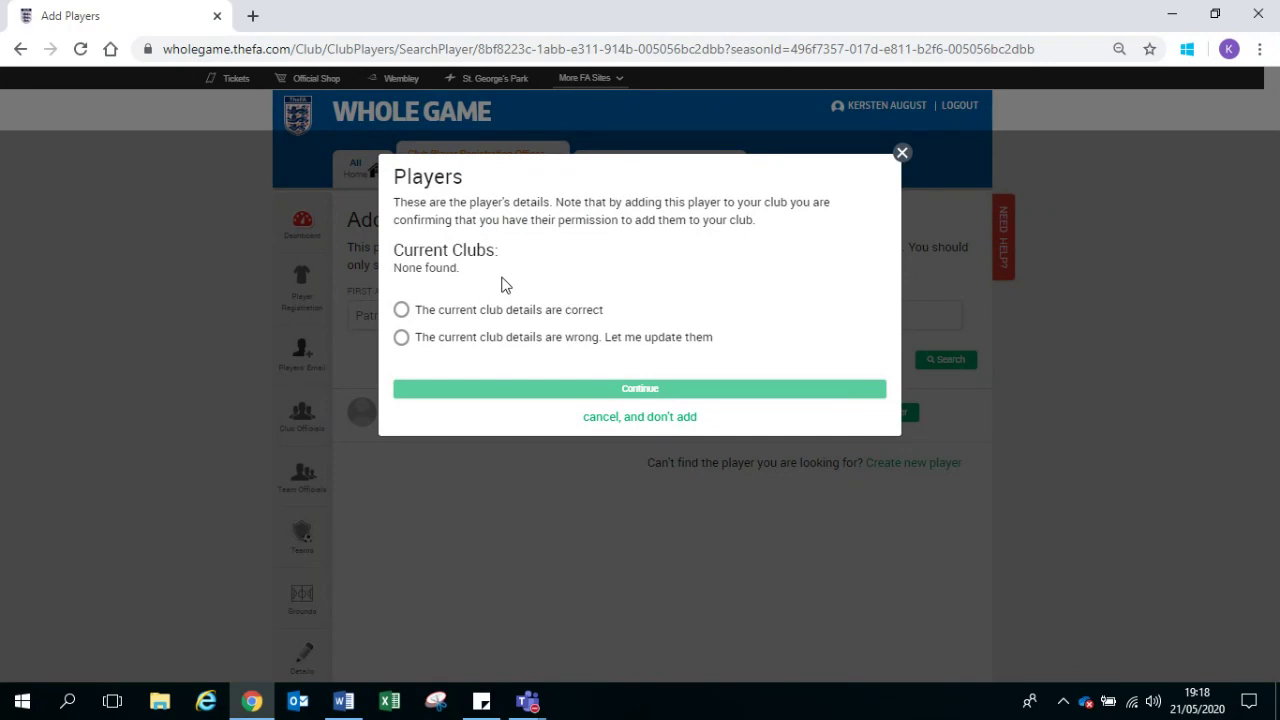
{"action": "left_click", "coordinate": [401, 311]}
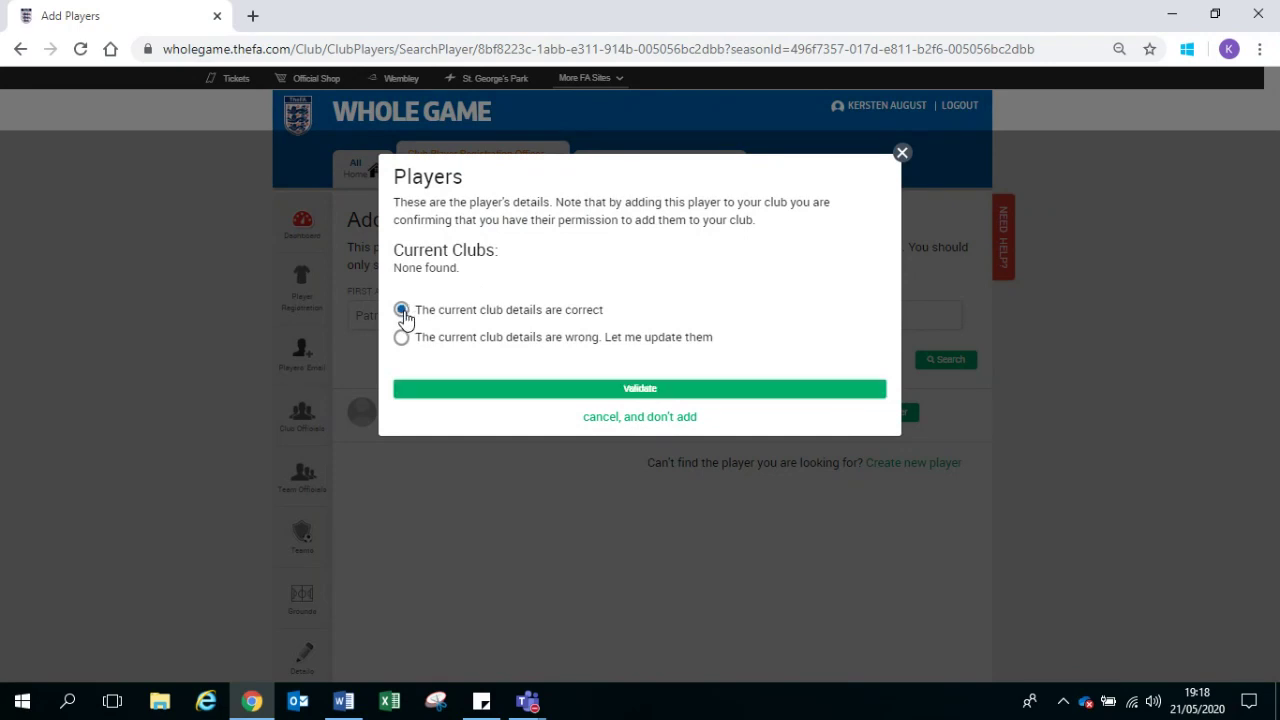
{"action": "left_click", "coordinate": [505, 395]}
{"action": "left_click", "coordinate": [505, 395]}
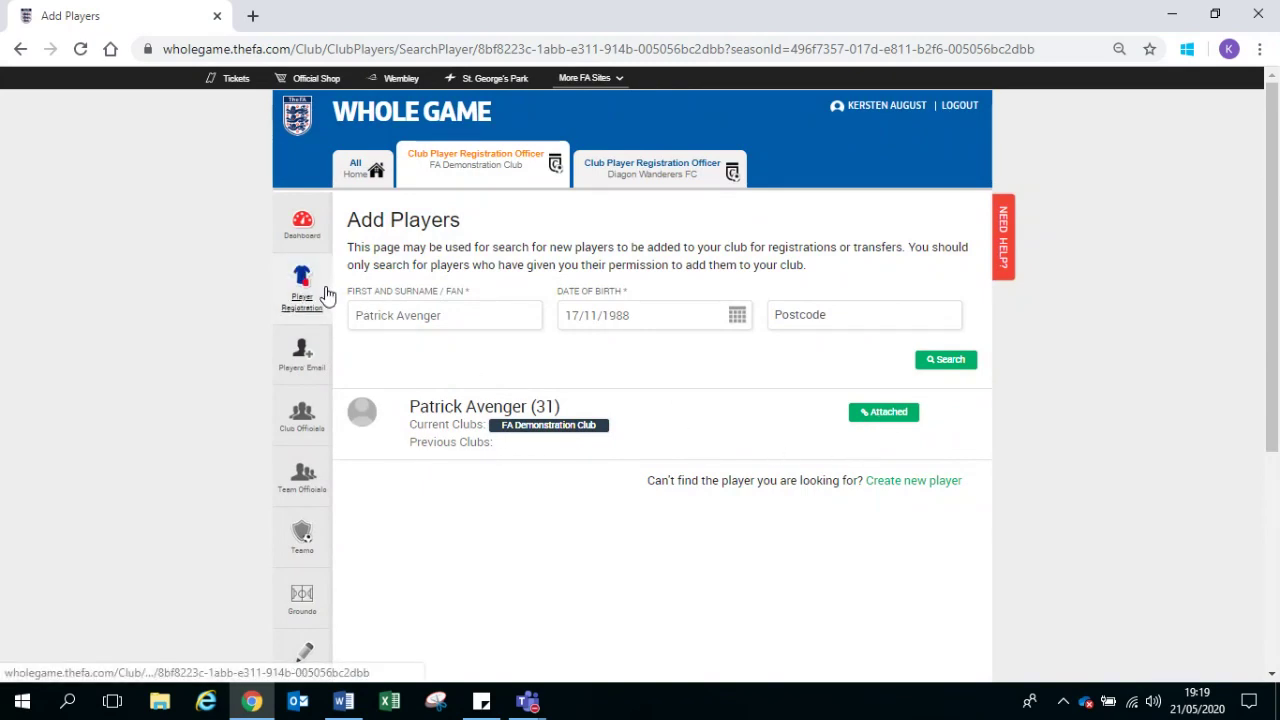
Step: Replace the surname in the name search field with a new surname
{"action": "left_click", "coordinate": [498, 315]}
{"action": "key", "text": "BackSpace"}
{"action": "key", "text": "BackSpace"}
{"action": "key", "text": "BackSpace"}
{"action": "key", "text": "BackSpace"}
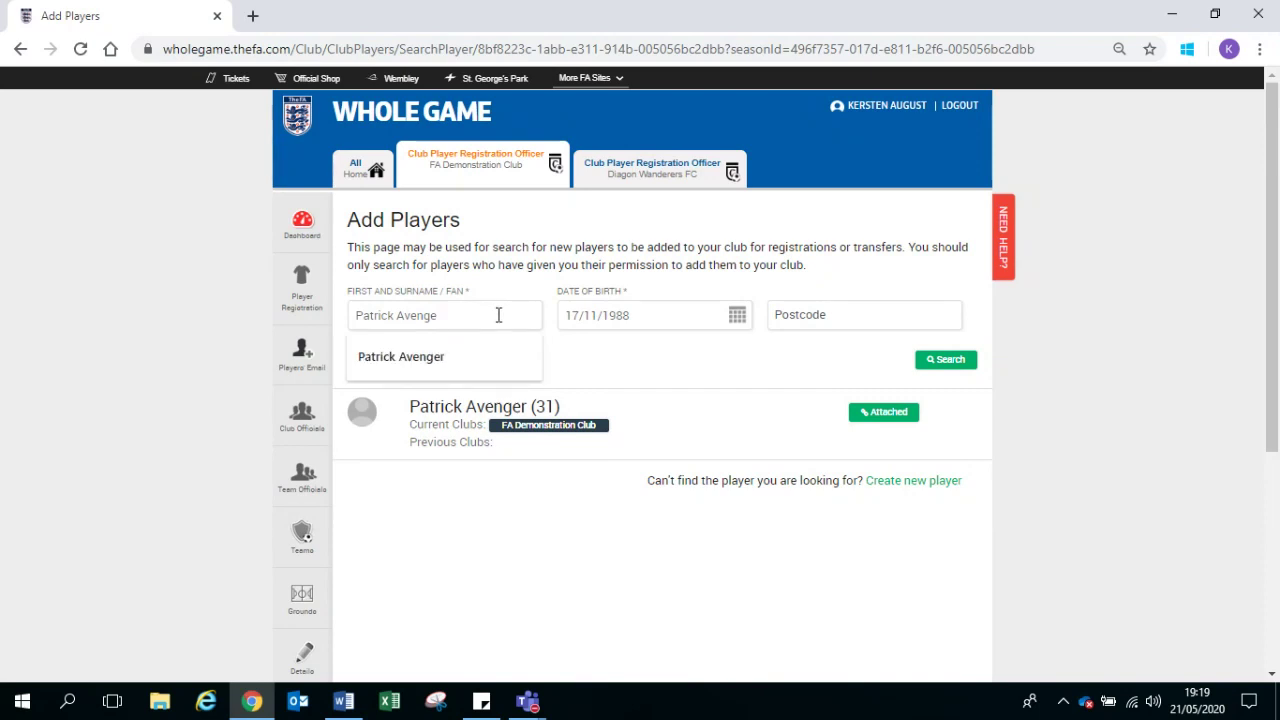
{"action": "key", "text": "BackSpace"}
{"action": "key", "text": "BackSpace"}
{"action": "key", "text": "BackSpace"}
{"action": "type", "text": "football"}
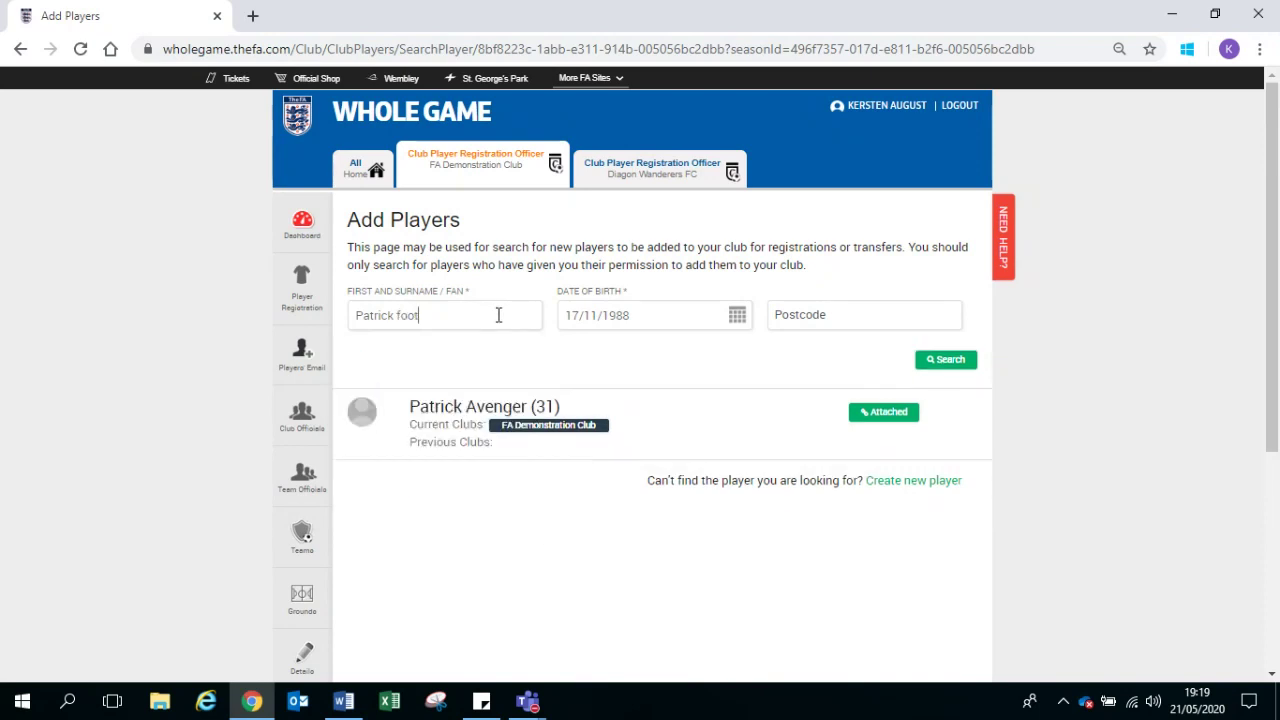
Step: Search again with date of birth 17/11/1996 and dismiss the no-contacts-found message
{"action": "left_click", "coordinate": [648, 316]}
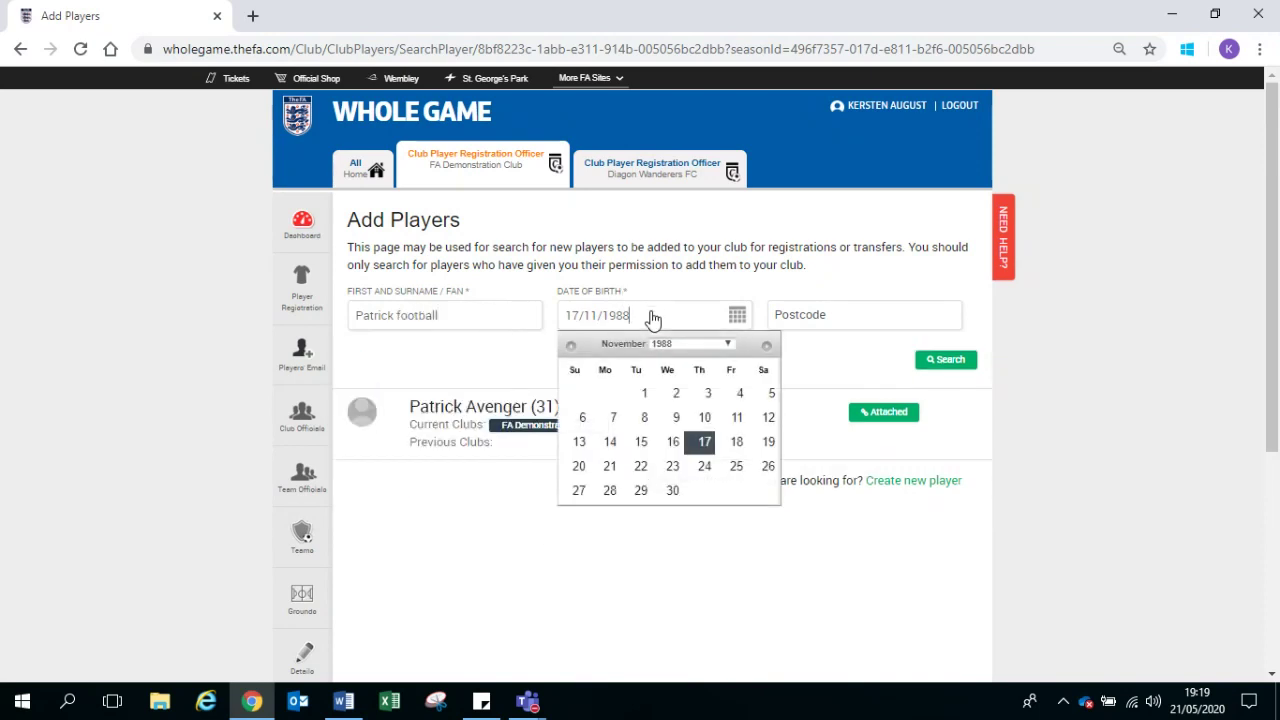
{"action": "key", "text": "BackSpace"}
{"action": "key", "text": "BackSpace"}
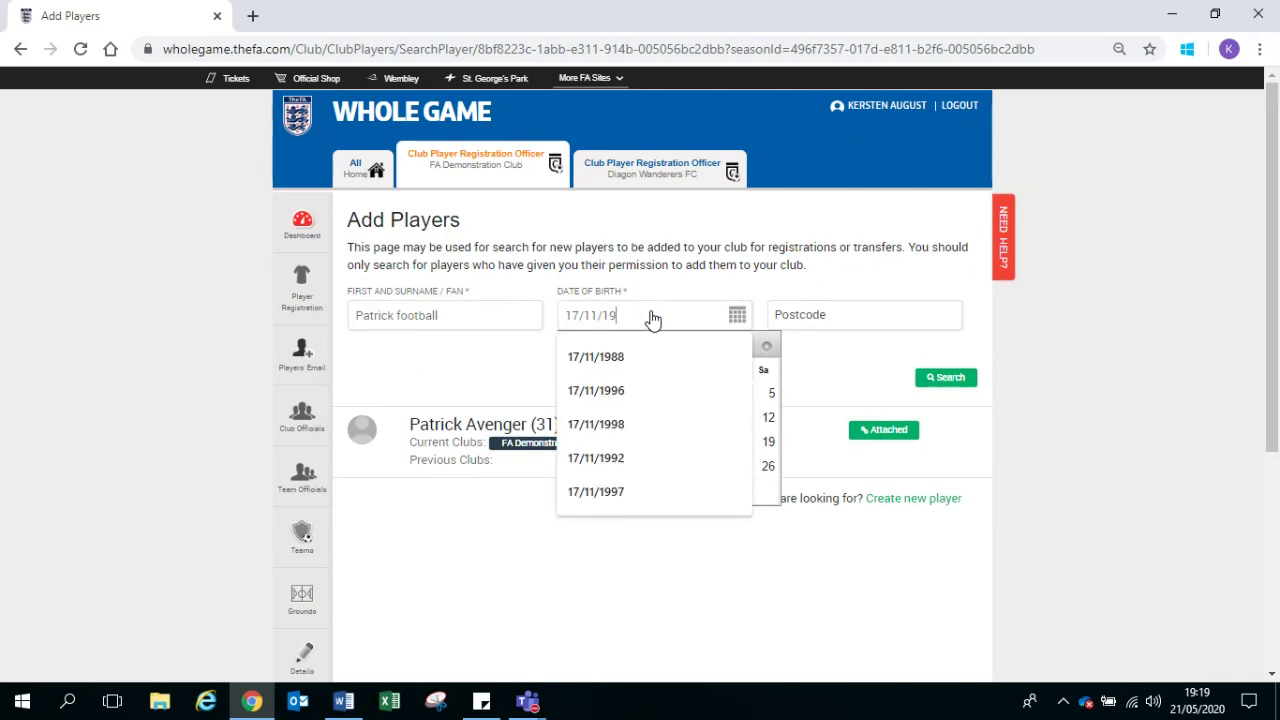
{"action": "type", "text": "96"}
{"action": "left_click", "coordinate": [947, 362]}
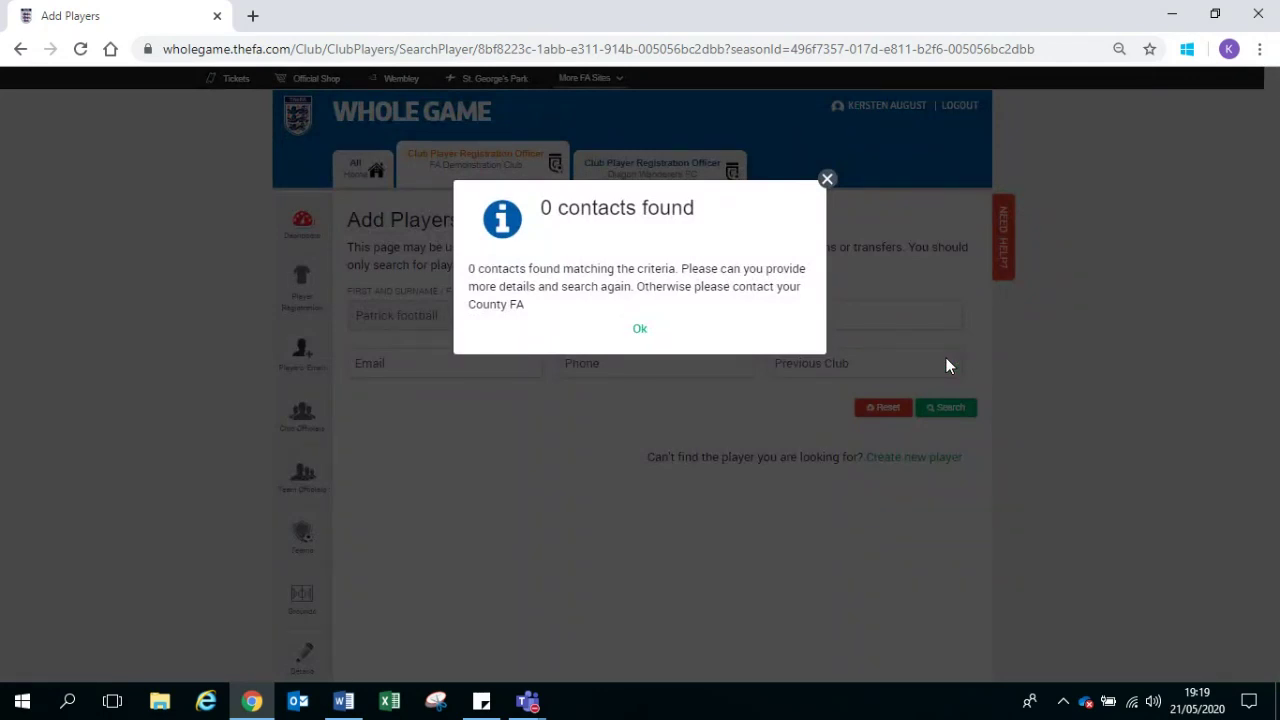
{"action": "left_click", "coordinate": [635, 330]}
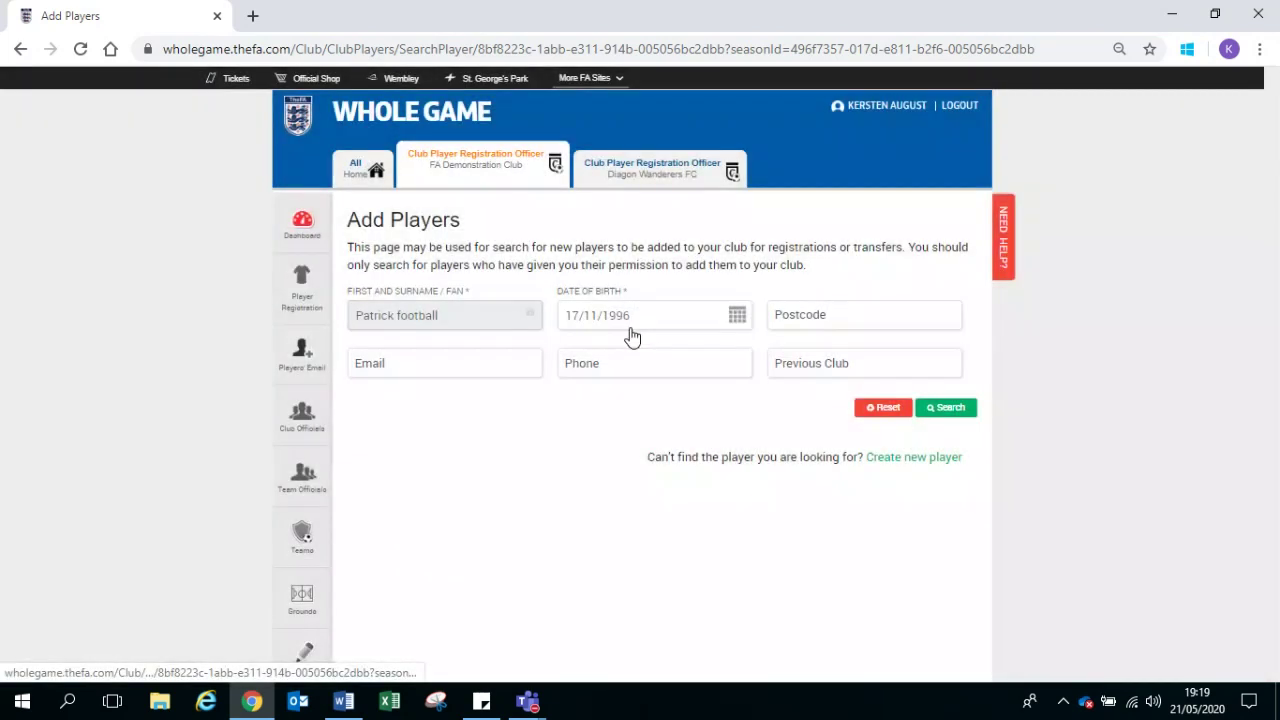
Step: Start a new player record and fill the address via the postcode lookup
{"action": "left_click", "coordinate": [876, 463]}
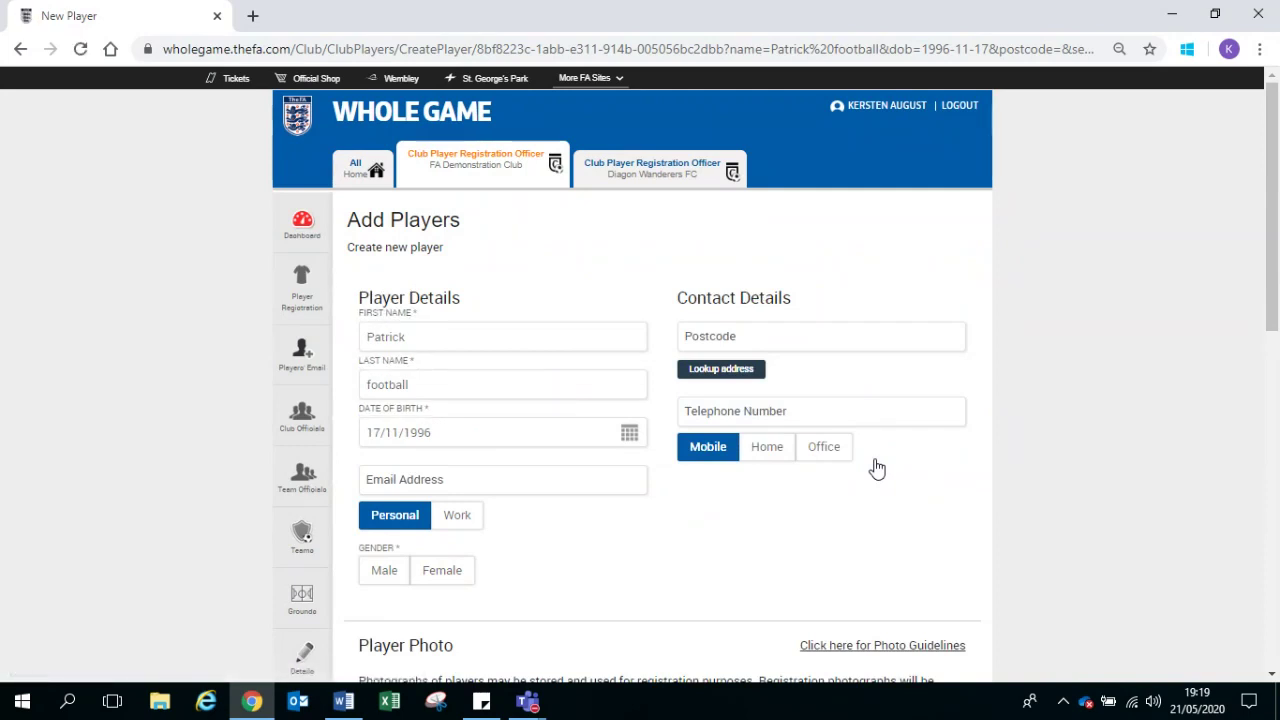
{"action": "left_click", "coordinate": [773, 333]}
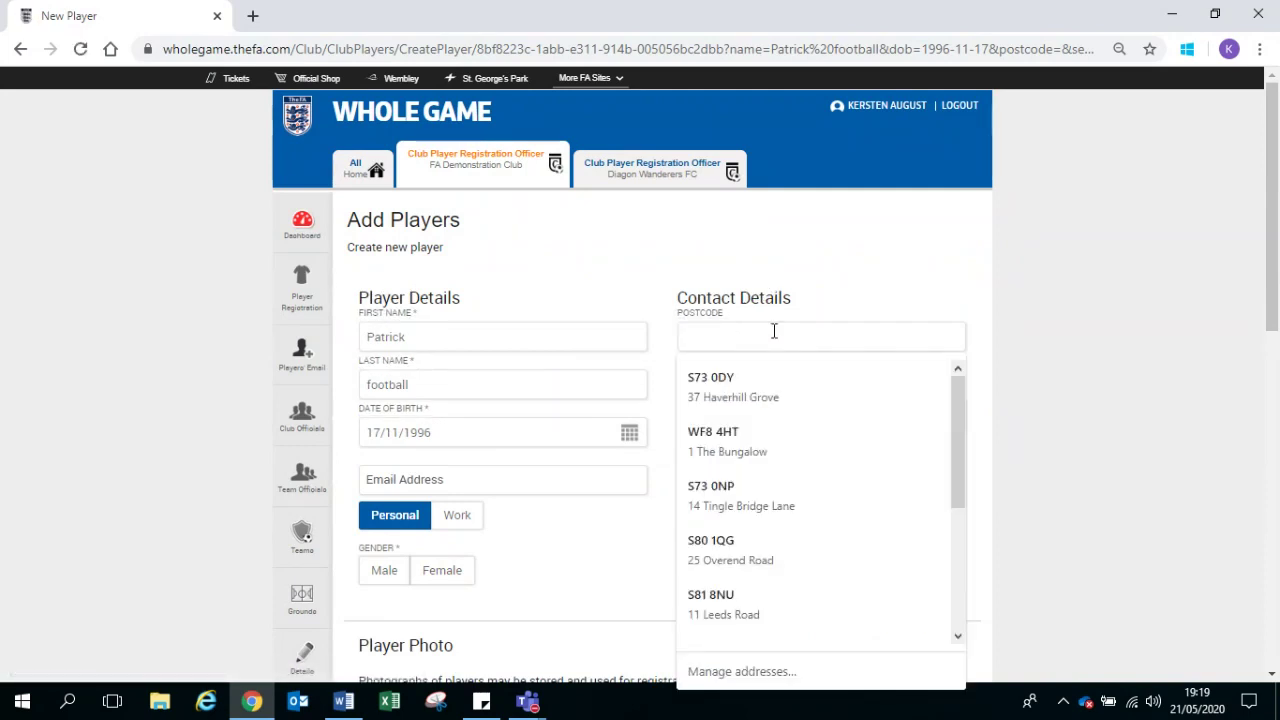
{"action": "type", "text": "S"}
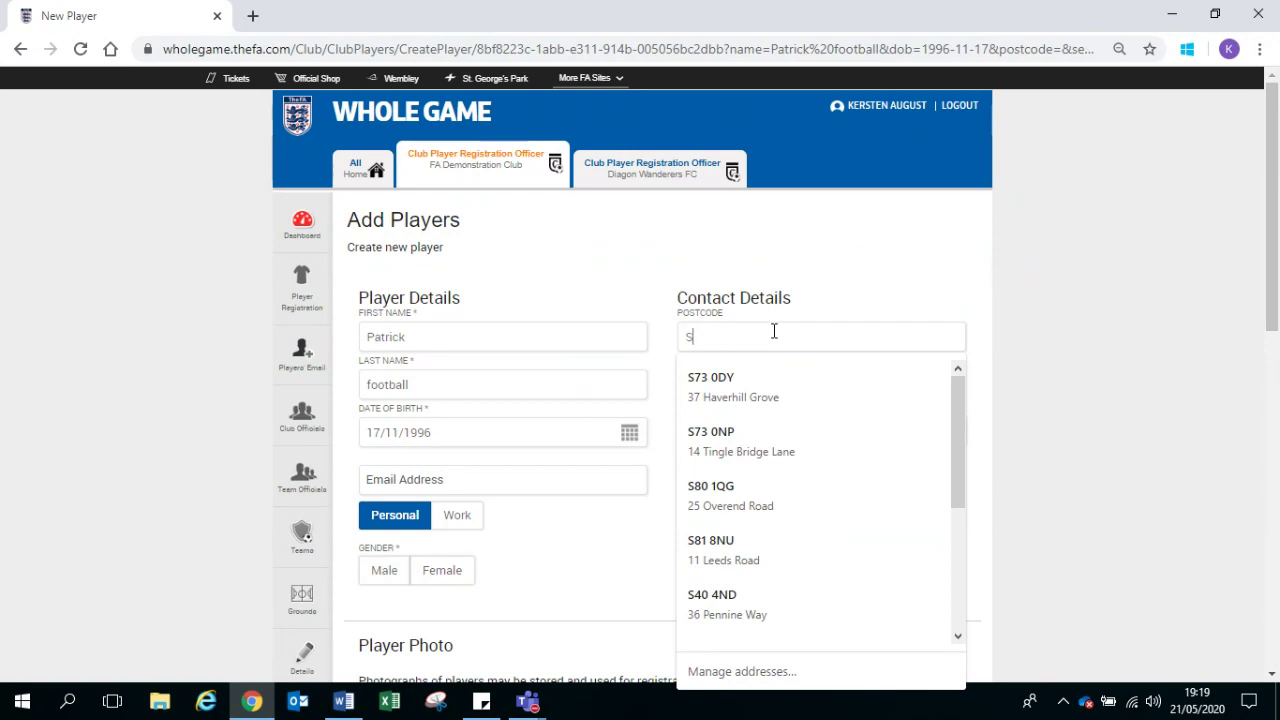
{"action": "type", "text": "6"}
{"action": "key", "text": "BackSpace"}
{"action": "type", "text": "L"}
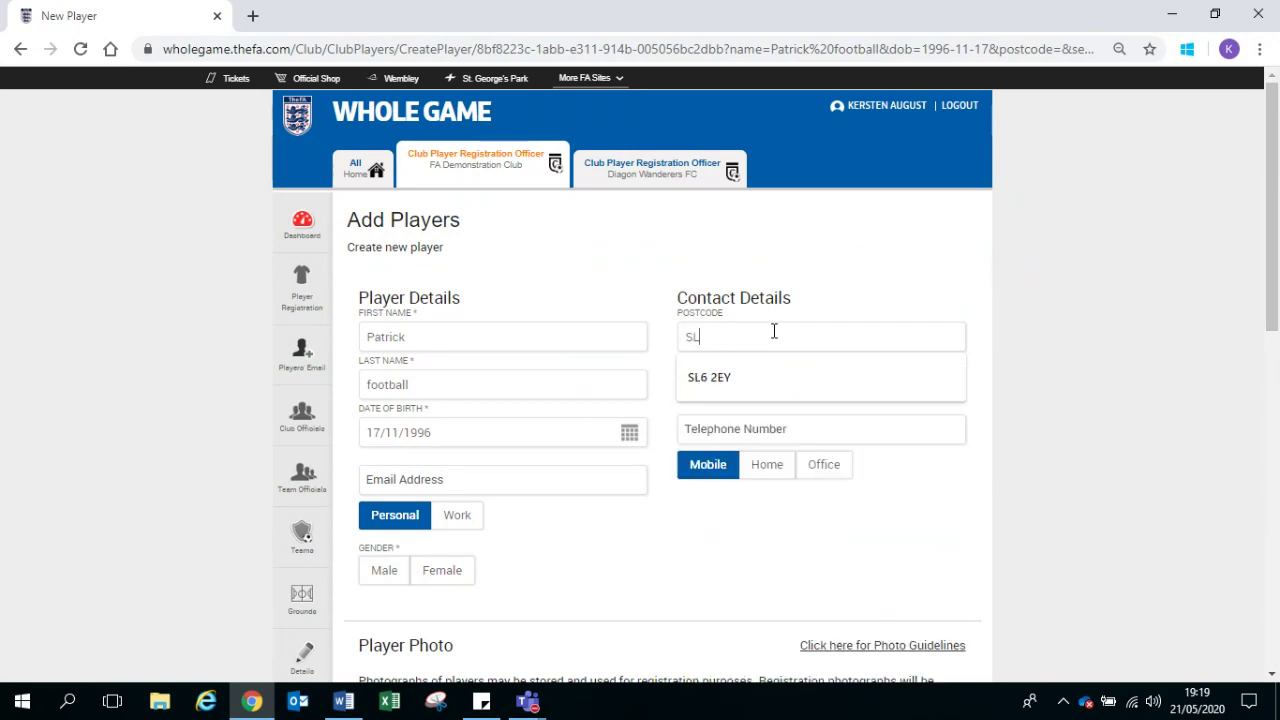
{"action": "type", "text": "62ZY"}
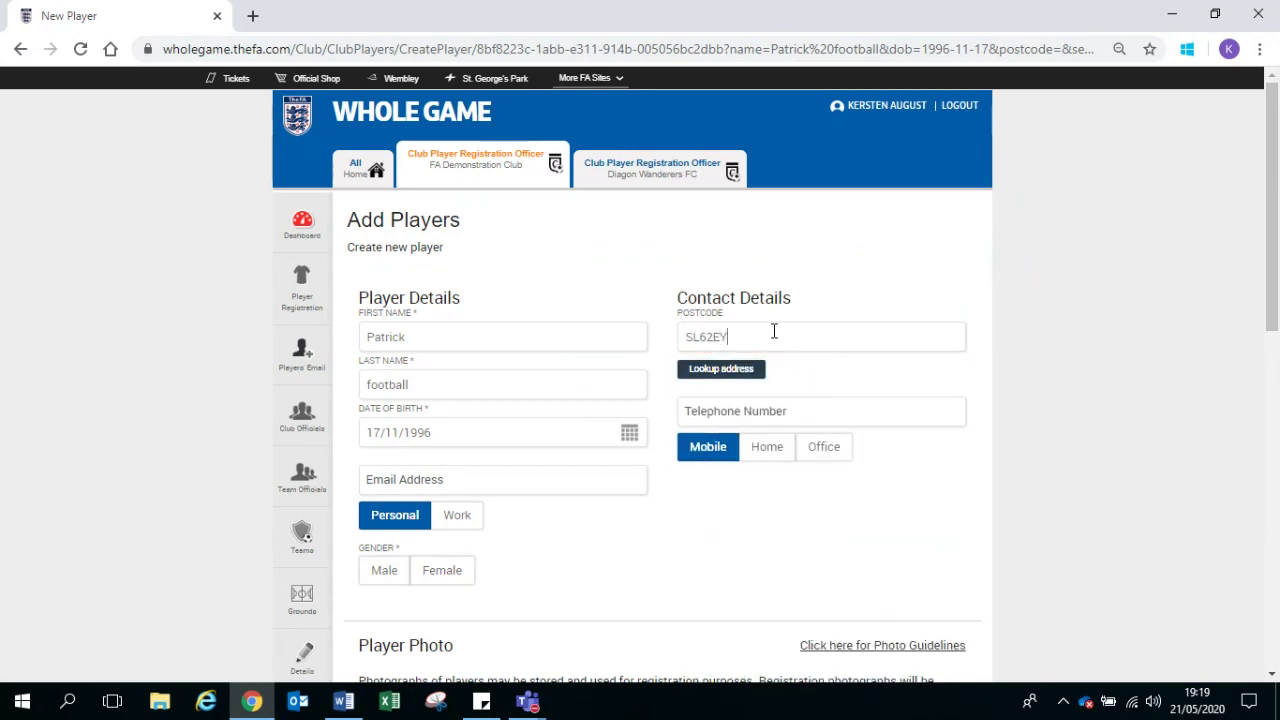
{"action": "left_click", "coordinate": [760, 370]}
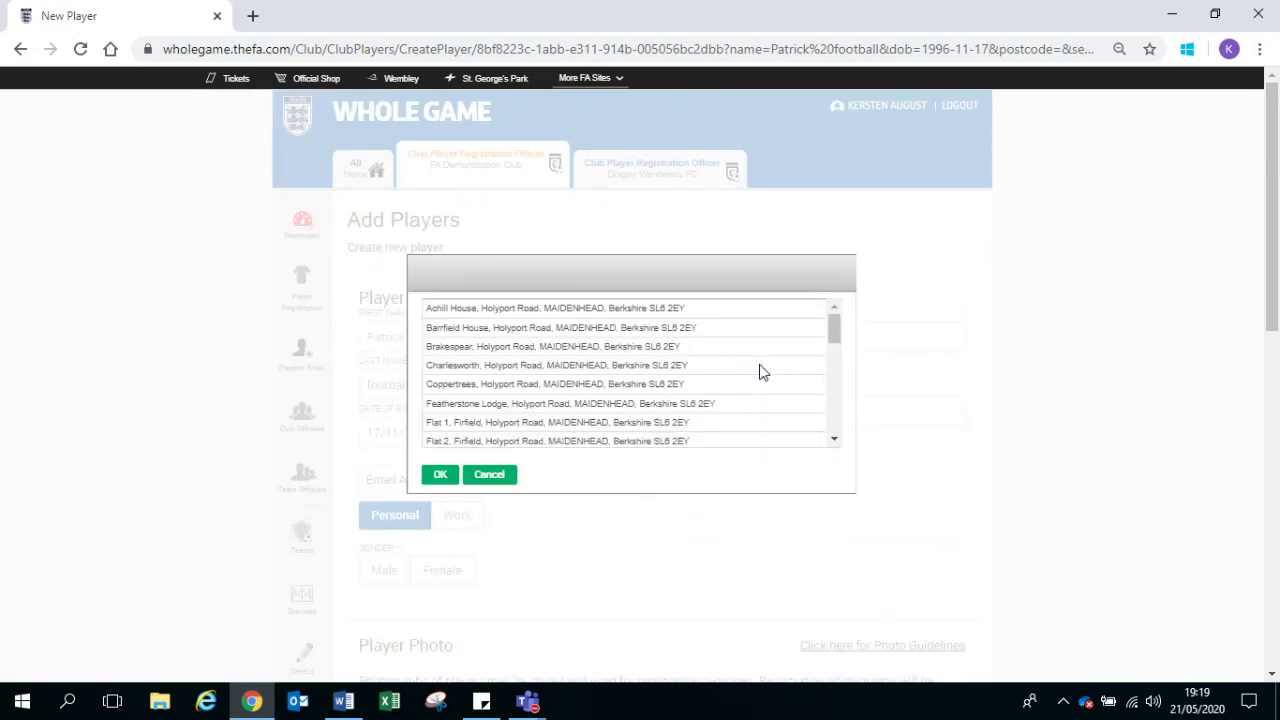
{"action": "scroll", "coordinate": [760, 370], "scroll_direction": "down", "scroll_amount": 10}
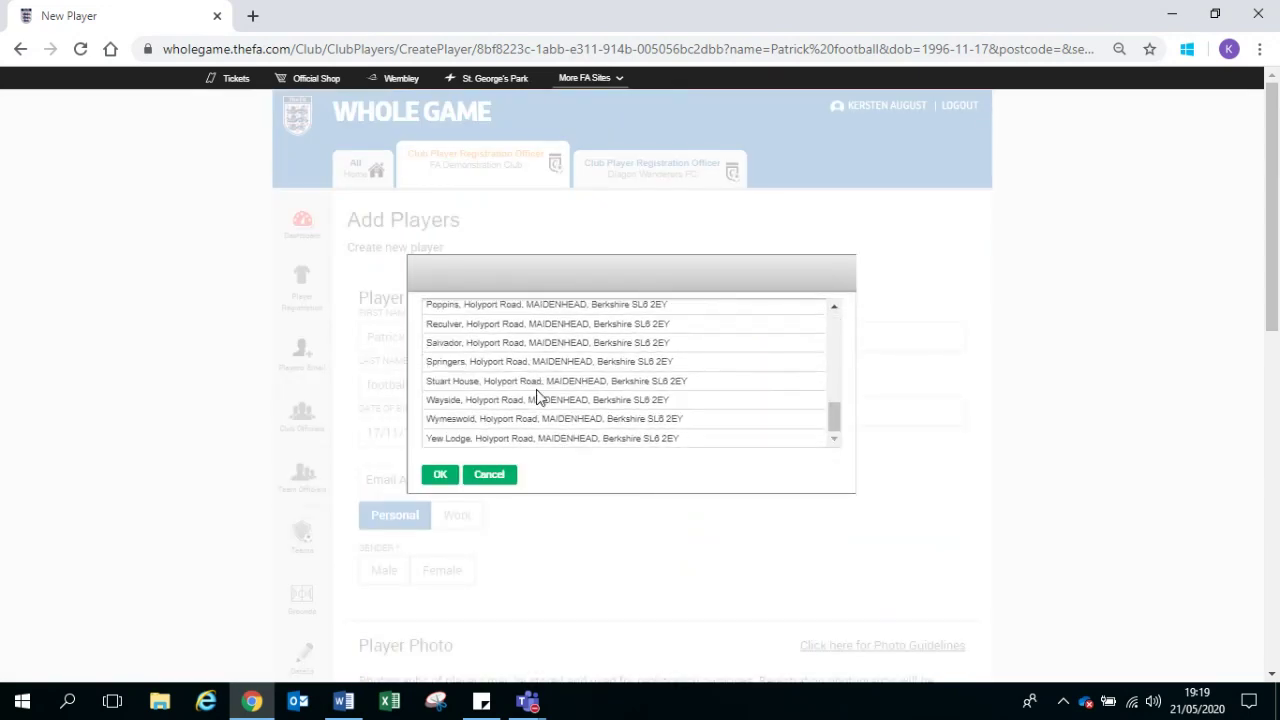
{"action": "left_click", "coordinate": [477, 420]}
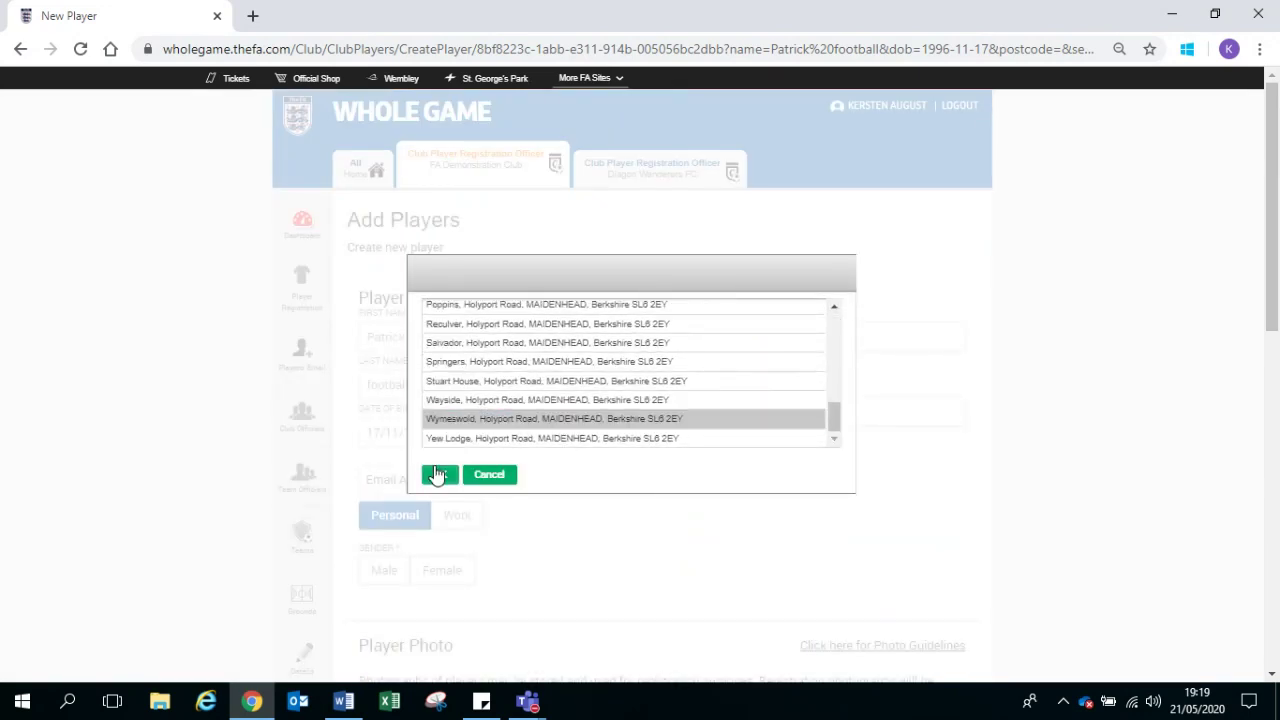
{"action": "left_click", "coordinate": [438, 474]}
{"action": "scroll", "coordinate": [588, 526], "scroll_direction": "down", "scroll_amount": 1}
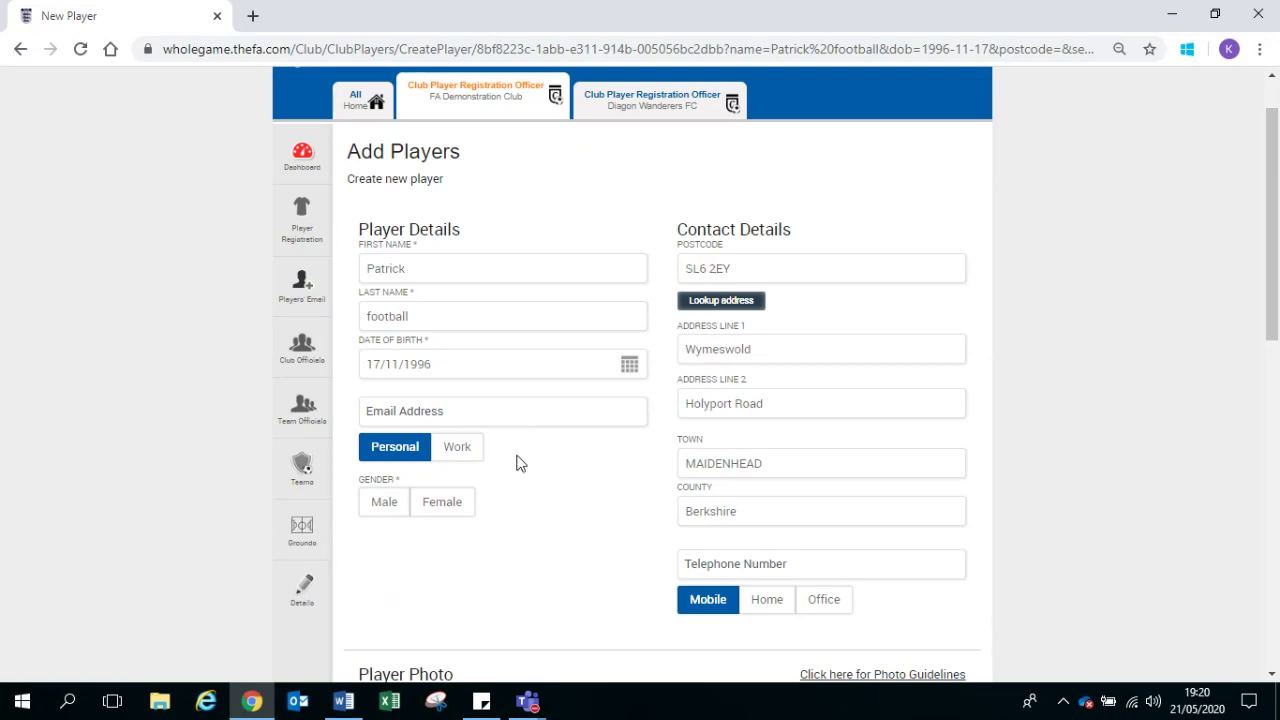
Step: Fill the email from the autofill suggestion and set gender to Male
{"action": "left_click", "coordinate": [531, 420]}
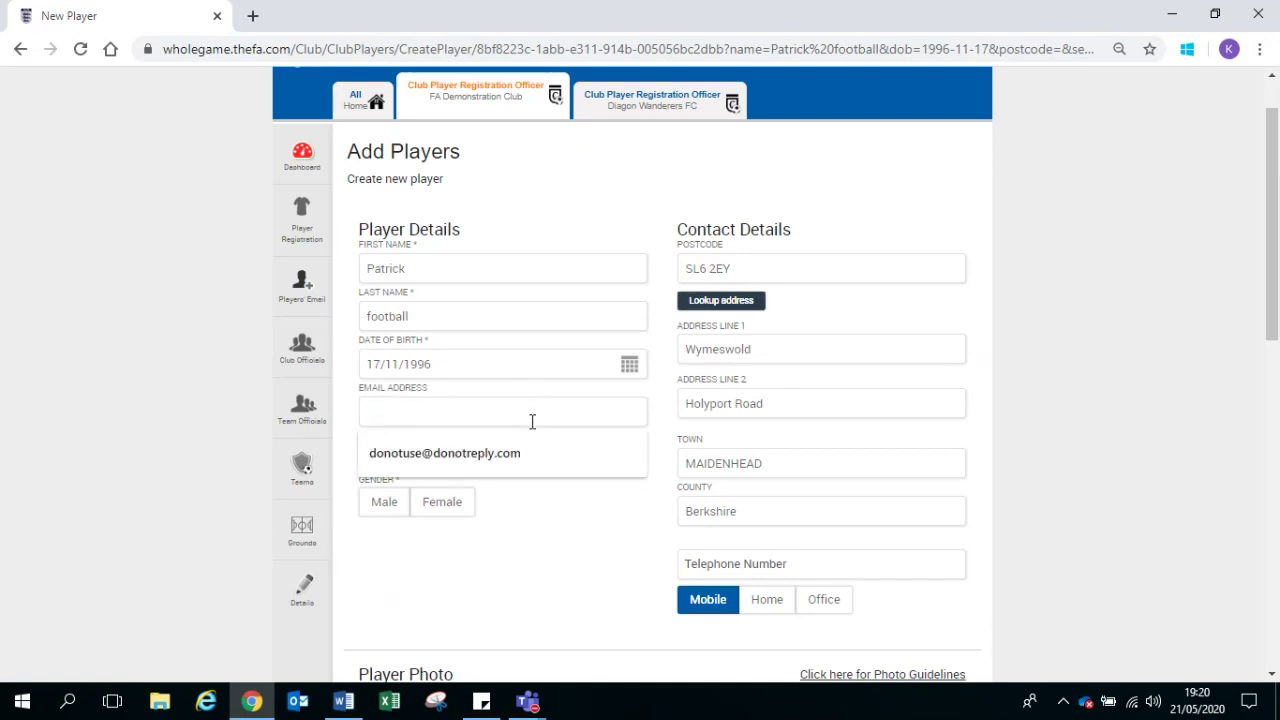
{"action": "left_click", "coordinate": [528, 458]}
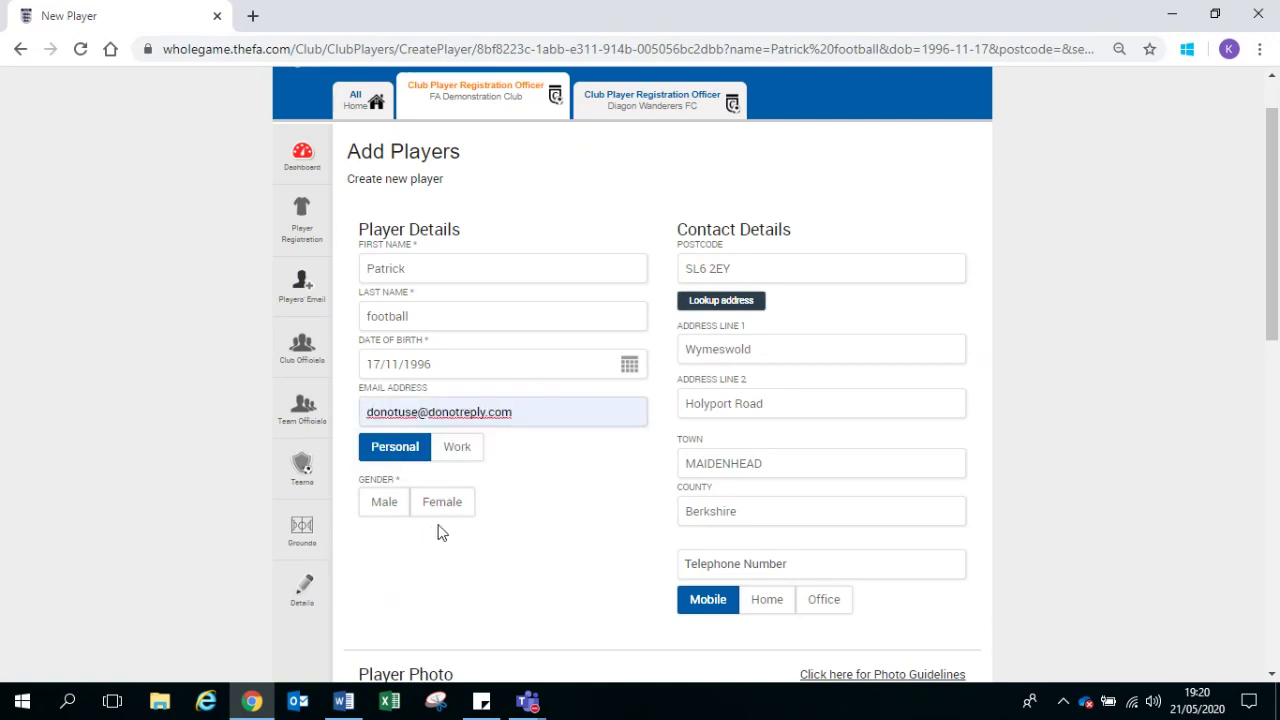
{"action": "left_click", "coordinate": [405, 512]}
{"action": "scroll", "coordinate": [637, 530], "scroll_direction": "down", "scroll_amount": 4}
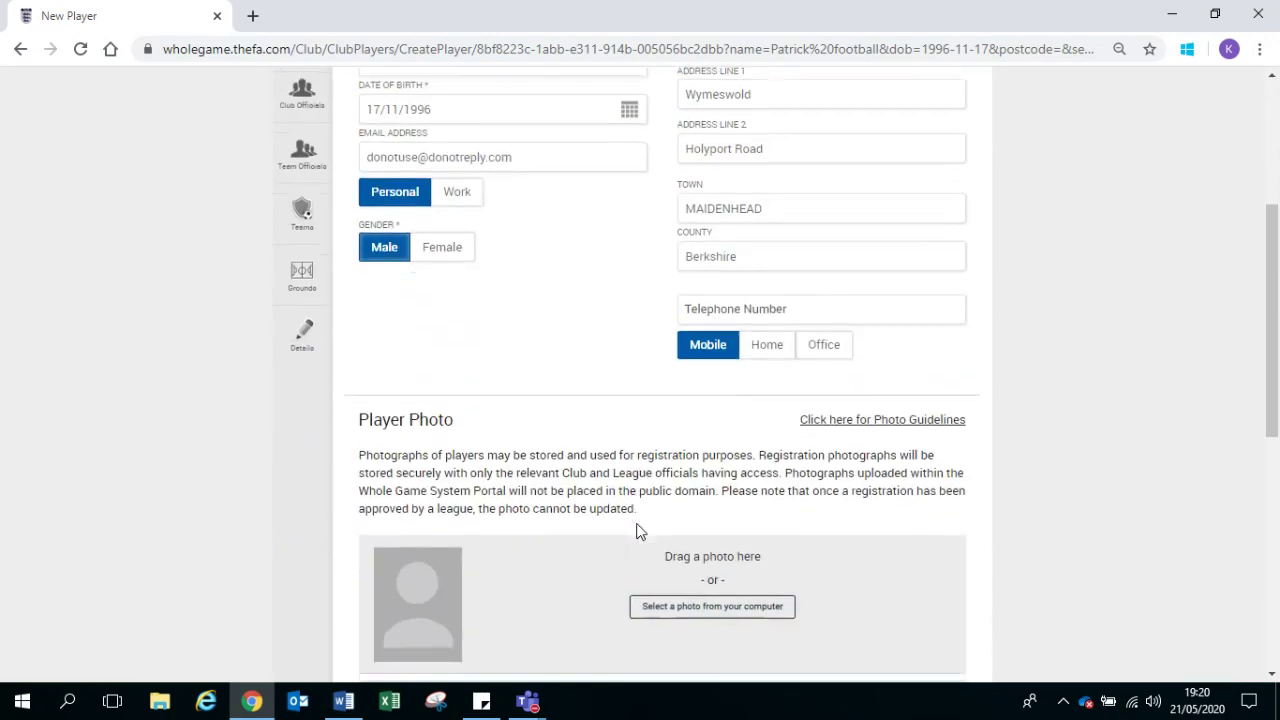
{"action": "scroll", "coordinate": [600, 580], "scroll_direction": "down", "scroll_amount": 3}
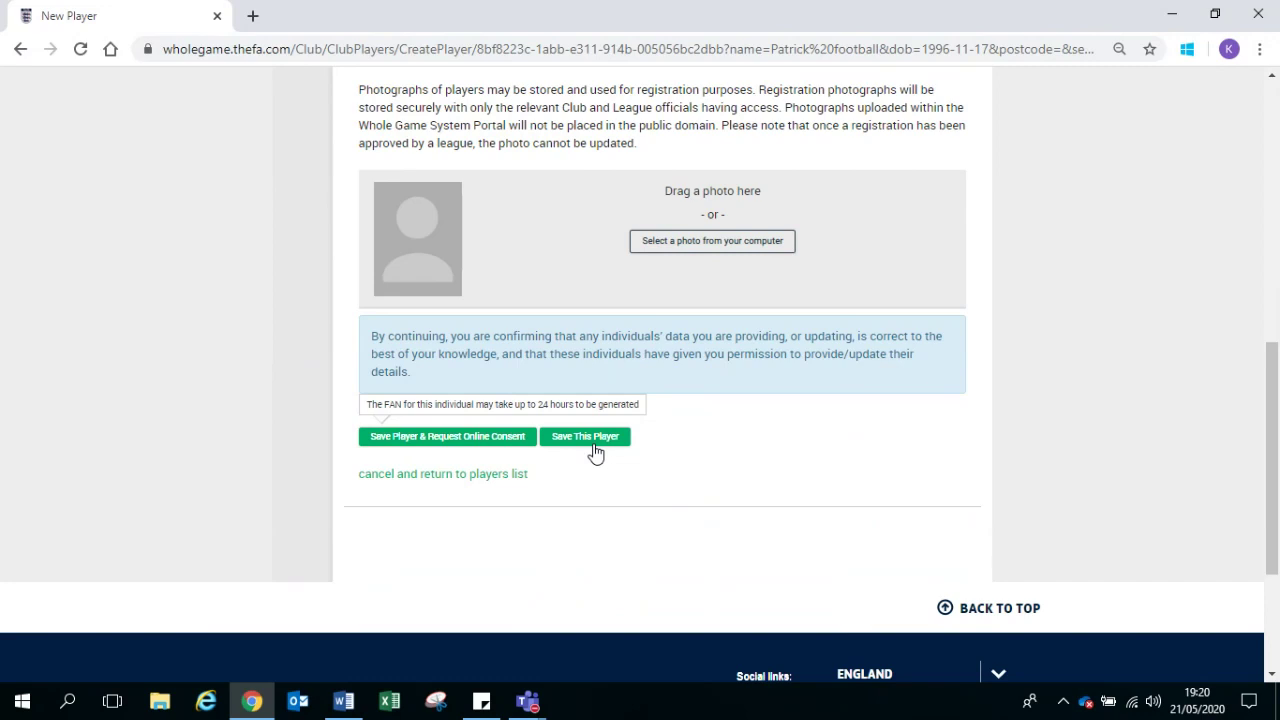
Step: Return to the players list and filter it by the player's first name
{"action": "left_click", "coordinate": [490, 480]}
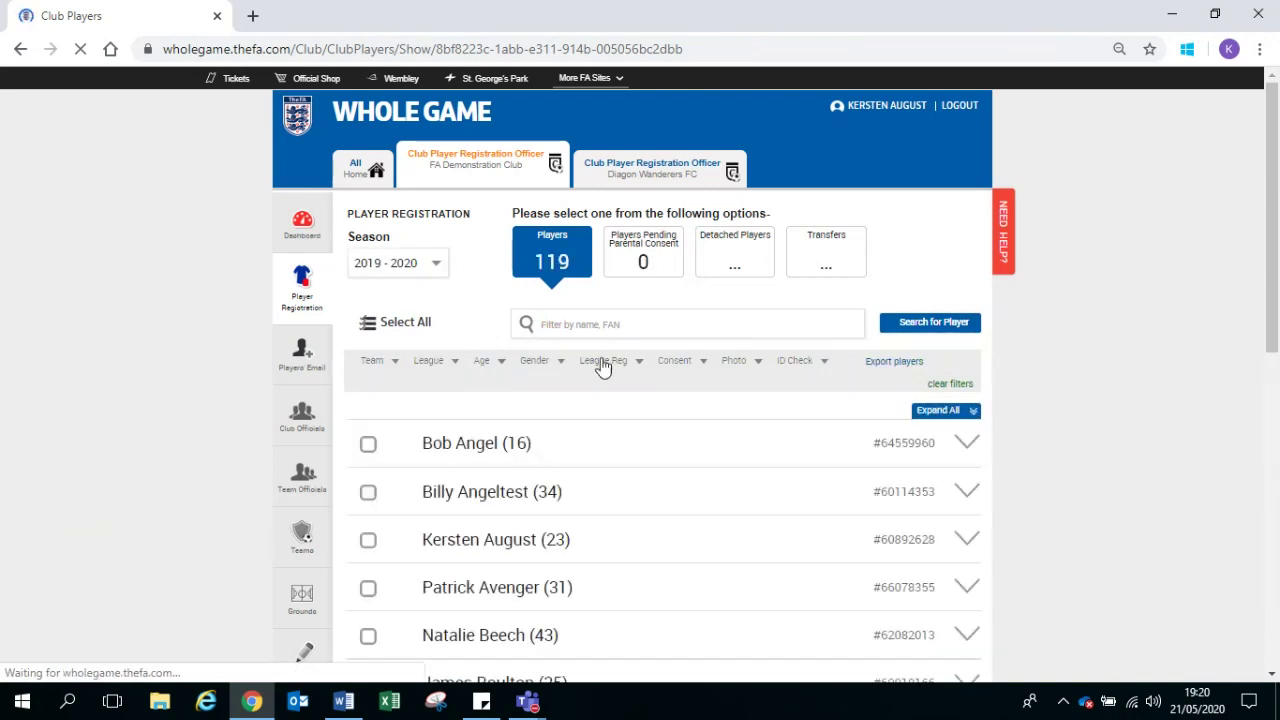
{"action": "left_click", "coordinate": [596, 336]}
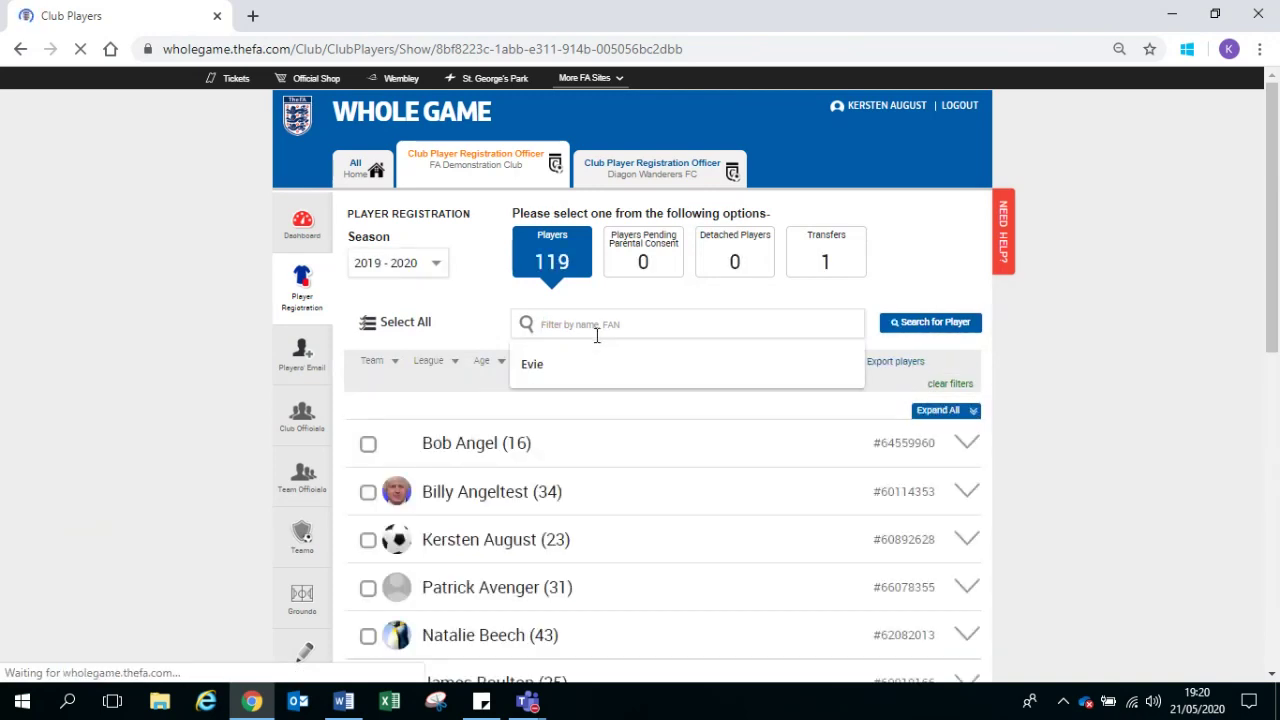
{"action": "type", "text": "pATRICK"}
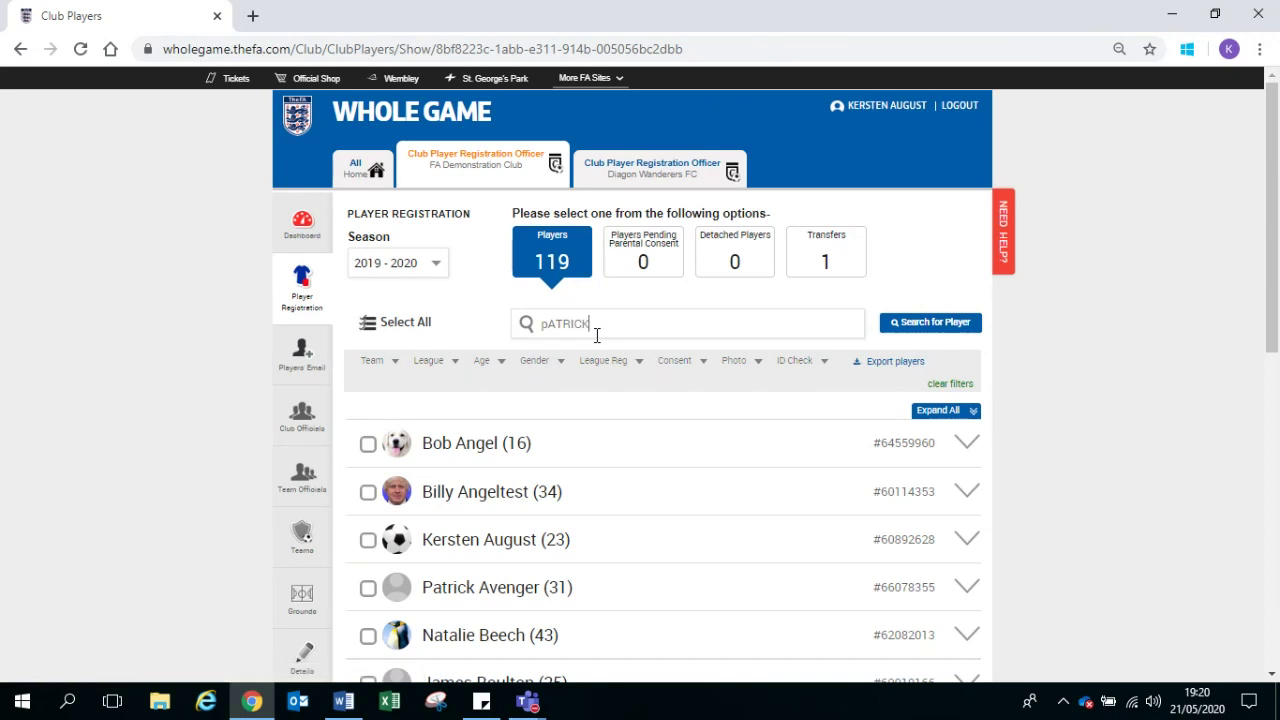
{"action": "key", "text": "Return"}
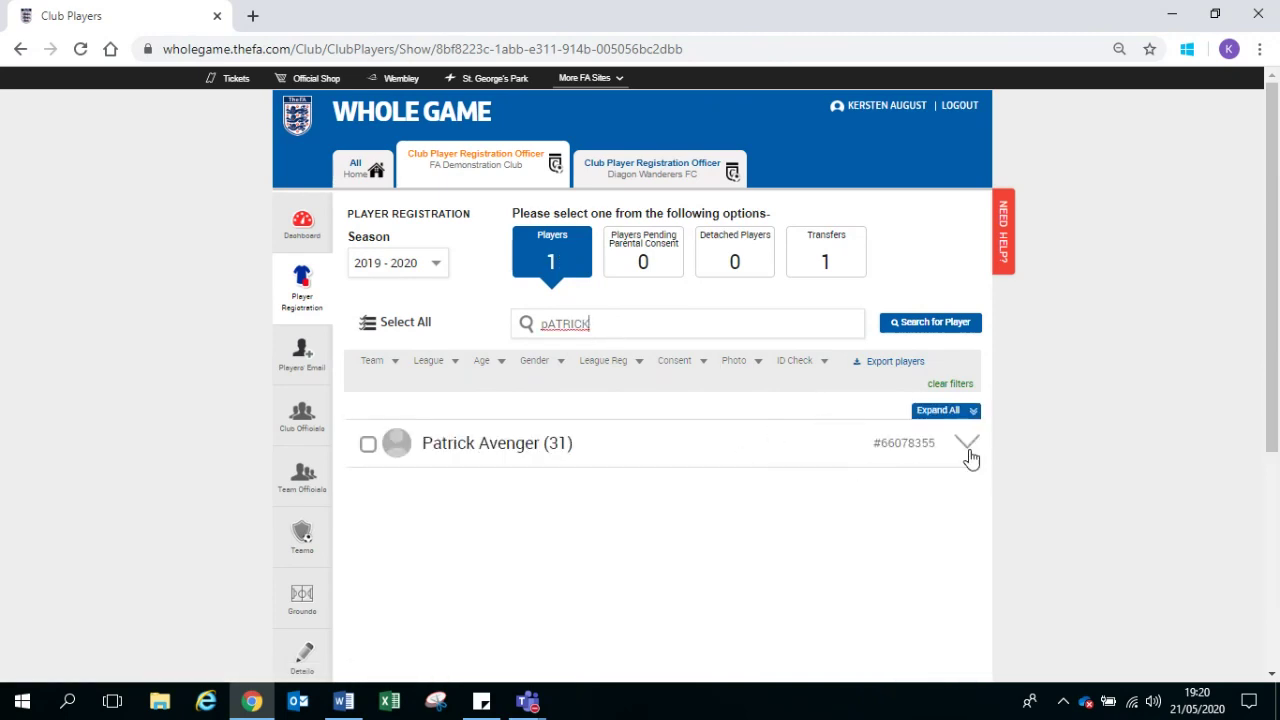
Step: Request online consent by email for the filtered player and dismiss the confirmation
{"action": "left_click", "coordinate": [963, 459]}
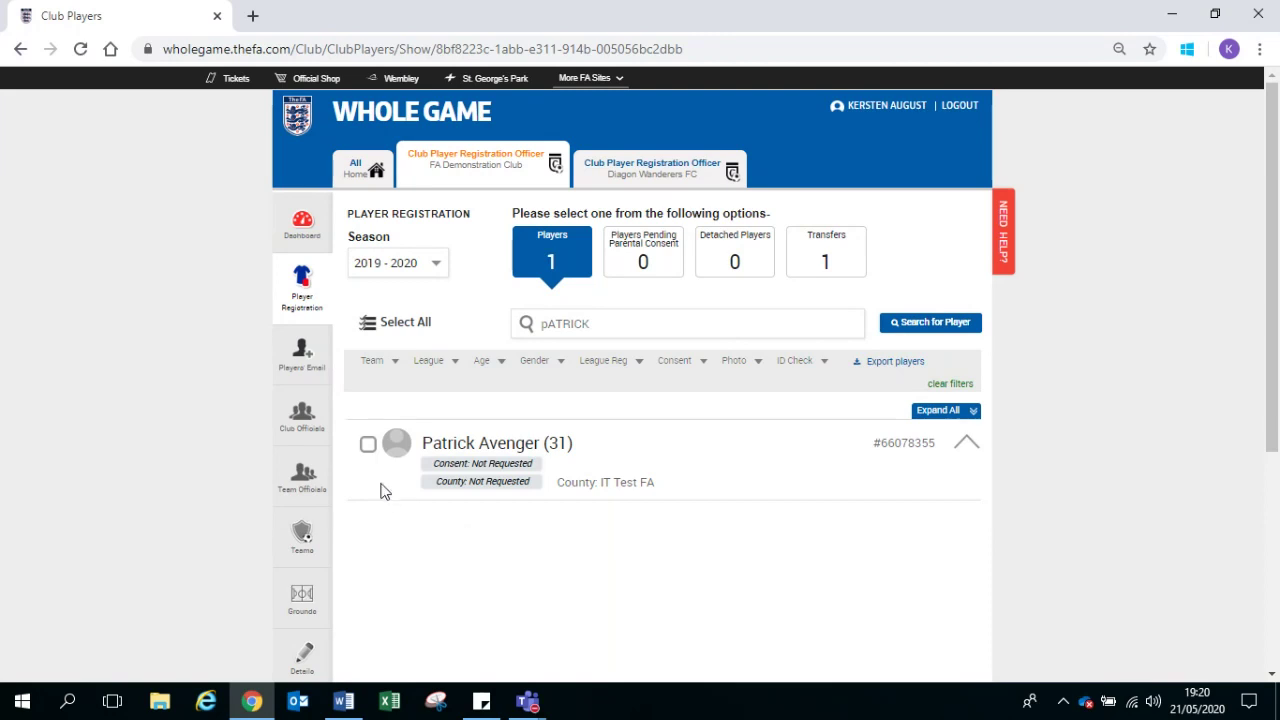
{"action": "left_click", "coordinate": [369, 445]}
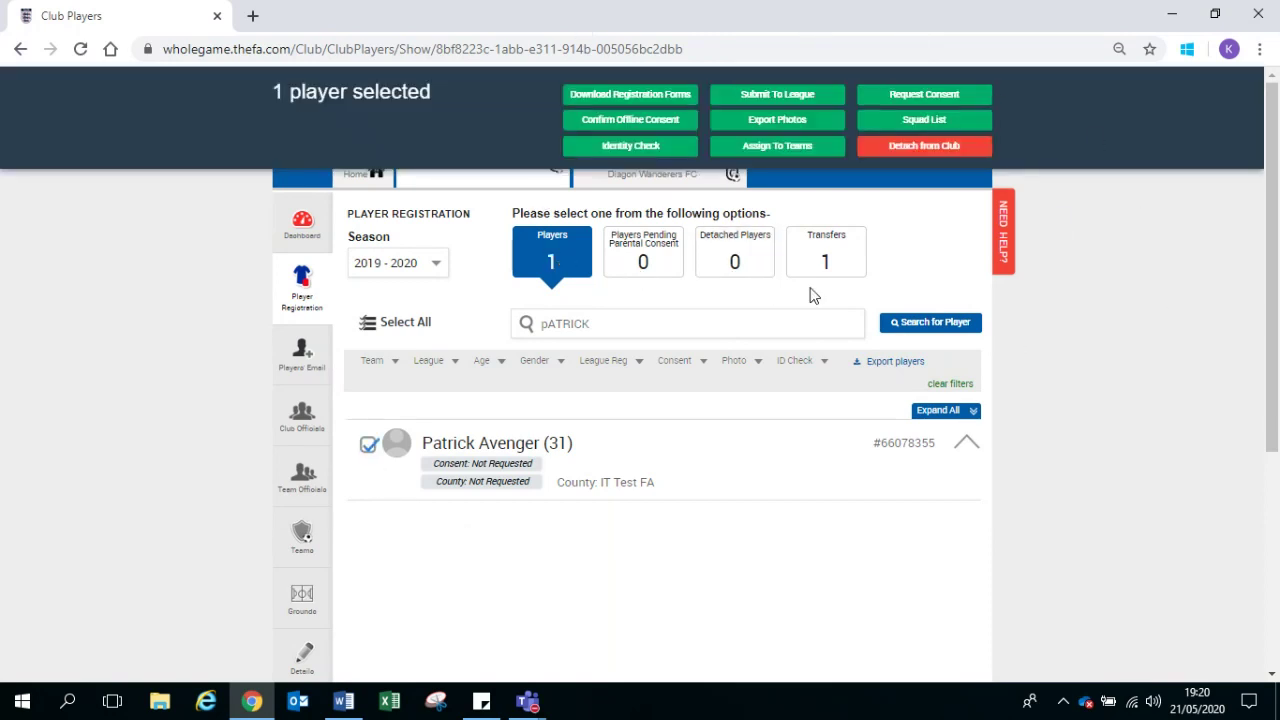
{"action": "left_click", "coordinate": [923, 94]}
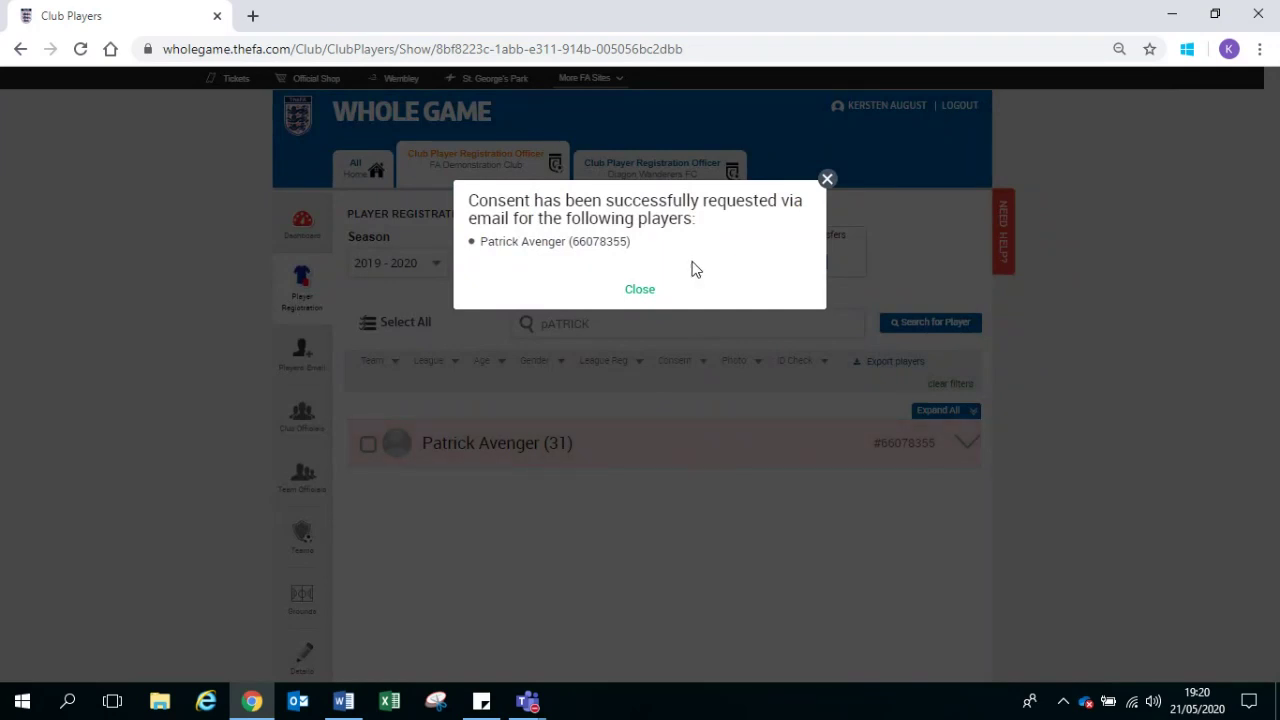
{"action": "left_click", "coordinate": [645, 294]}
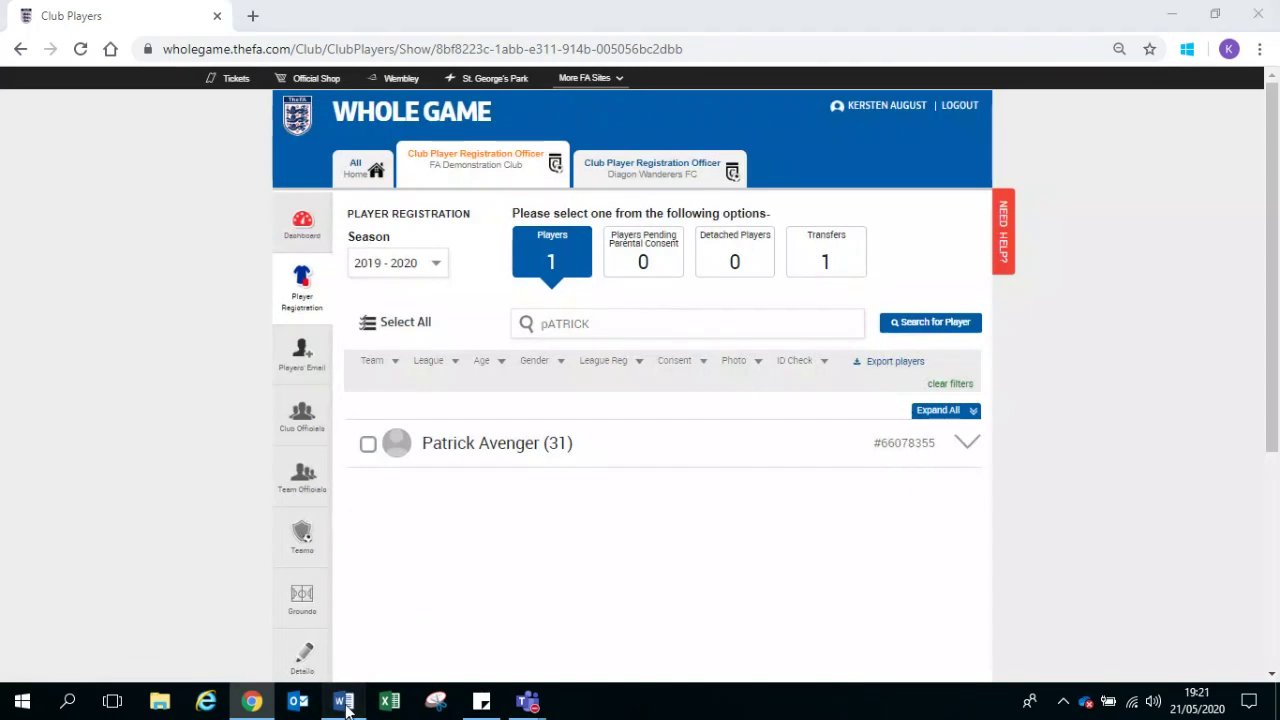
{"action": "left_click", "coordinate": [344, 703]}
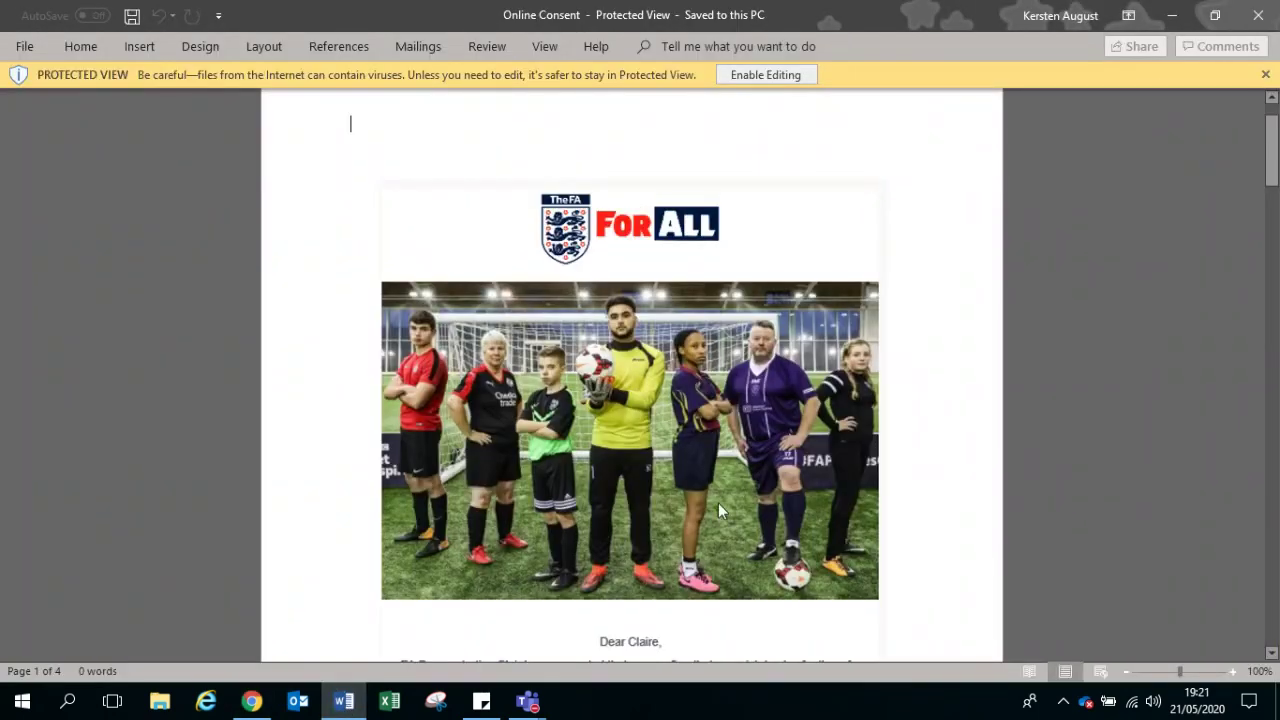
Step: Scroll through the Online Consent document down to the date-of-birth verification page
{"action": "scroll", "coordinate": [718, 503], "scroll_direction": "down", "scroll_amount": 3}
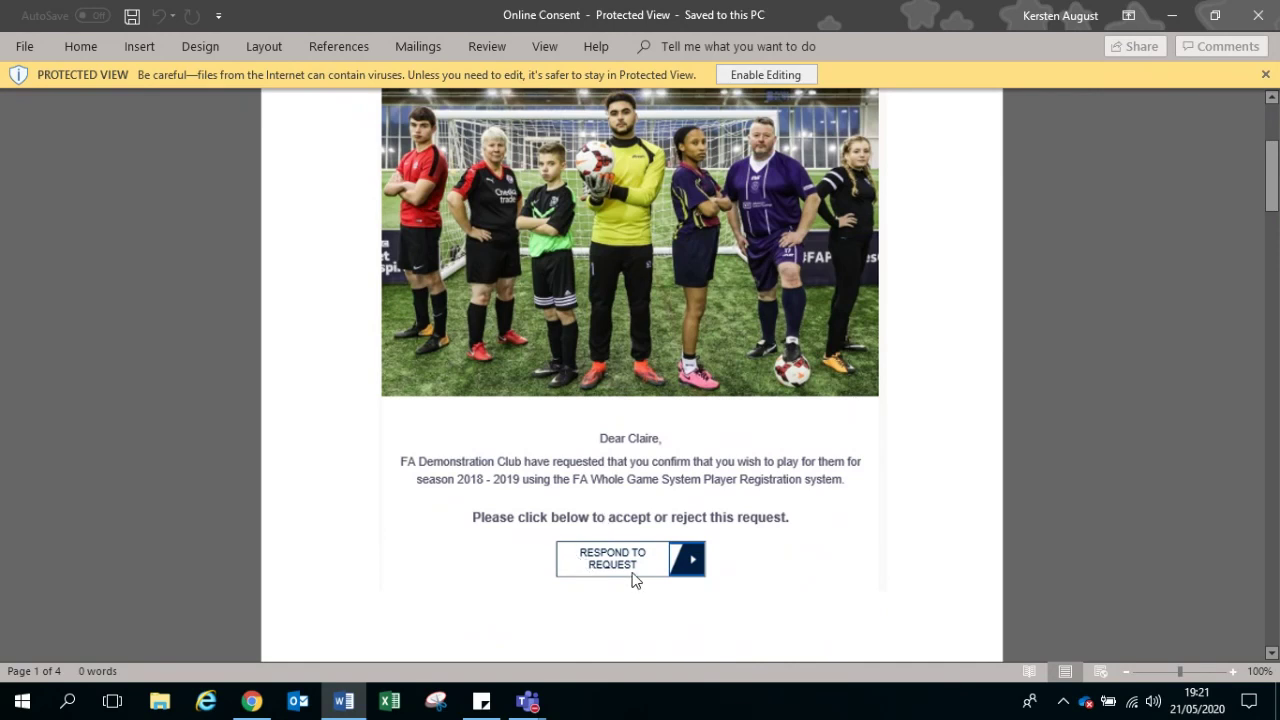
{"action": "scroll", "coordinate": [633, 580], "scroll_direction": "down", "scroll_amount": 10}
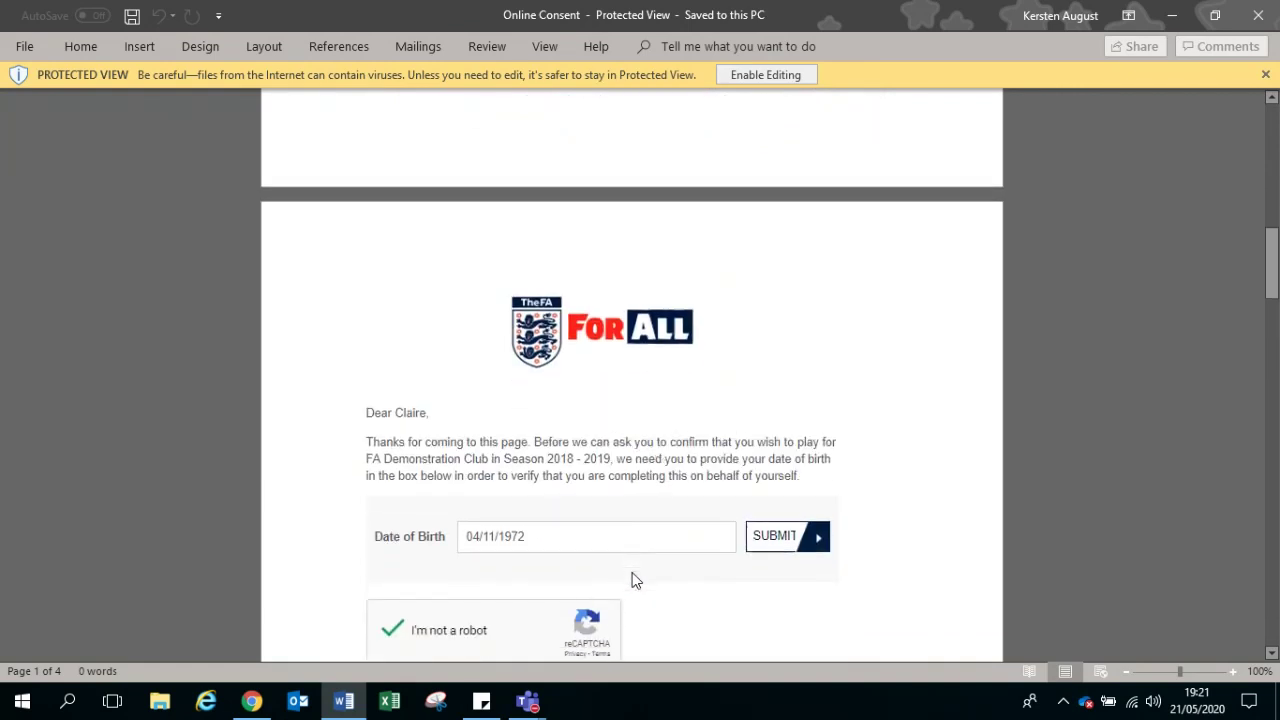
{"action": "scroll", "coordinate": [633, 580], "scroll_direction": "down", "scroll_amount": 4}
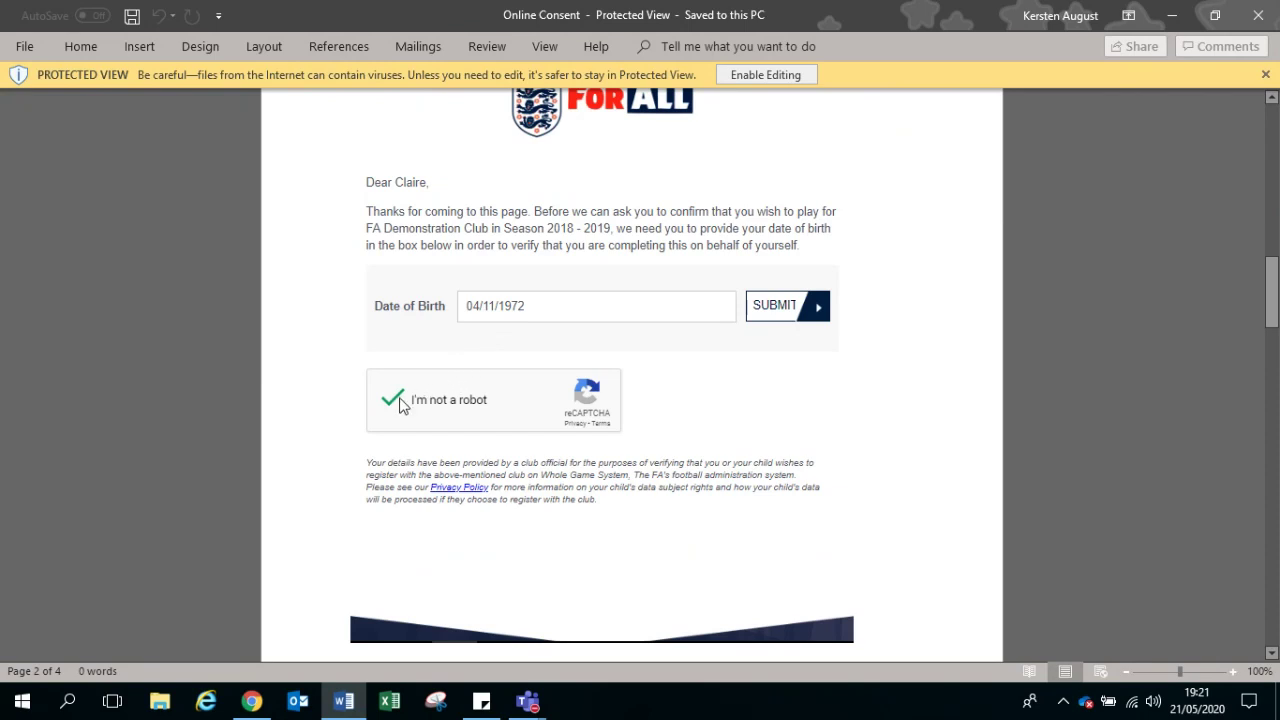
Step: Back in Whole Game, confirm and accept offline consent for the player
{"action": "left_click", "coordinate": [1172, 16]}
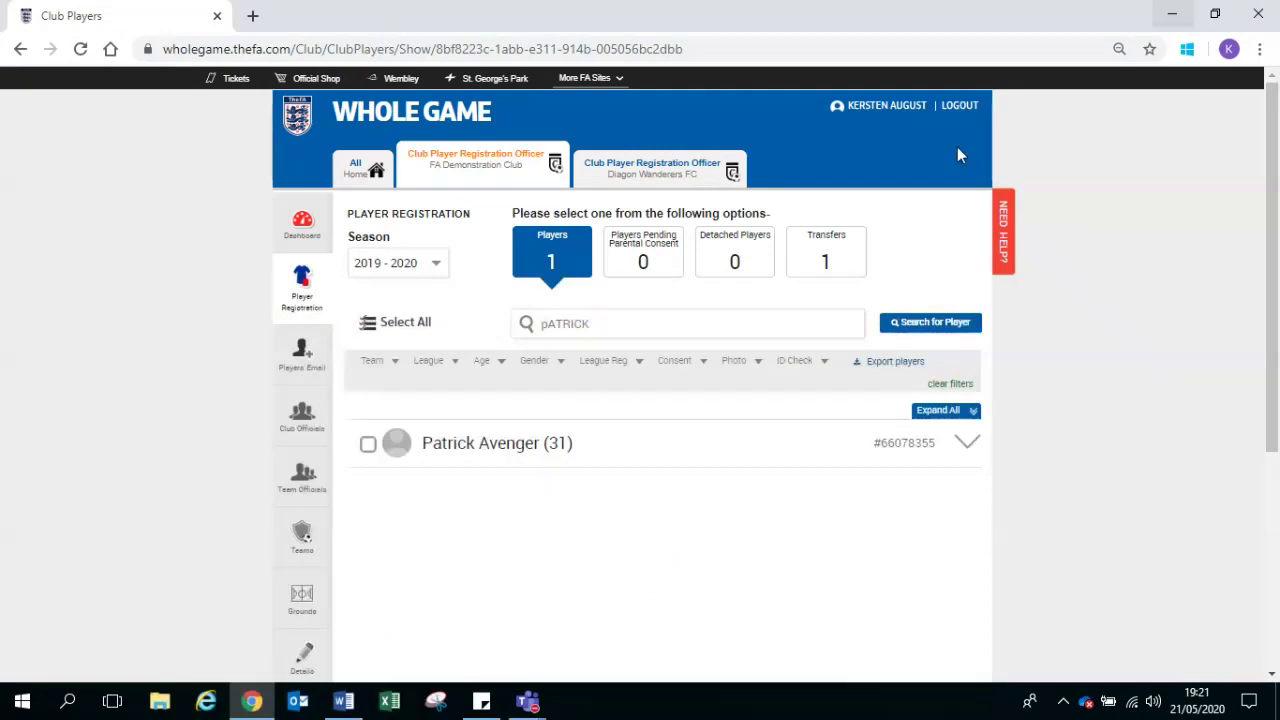
{"action": "left_click", "coordinate": [932, 412]}
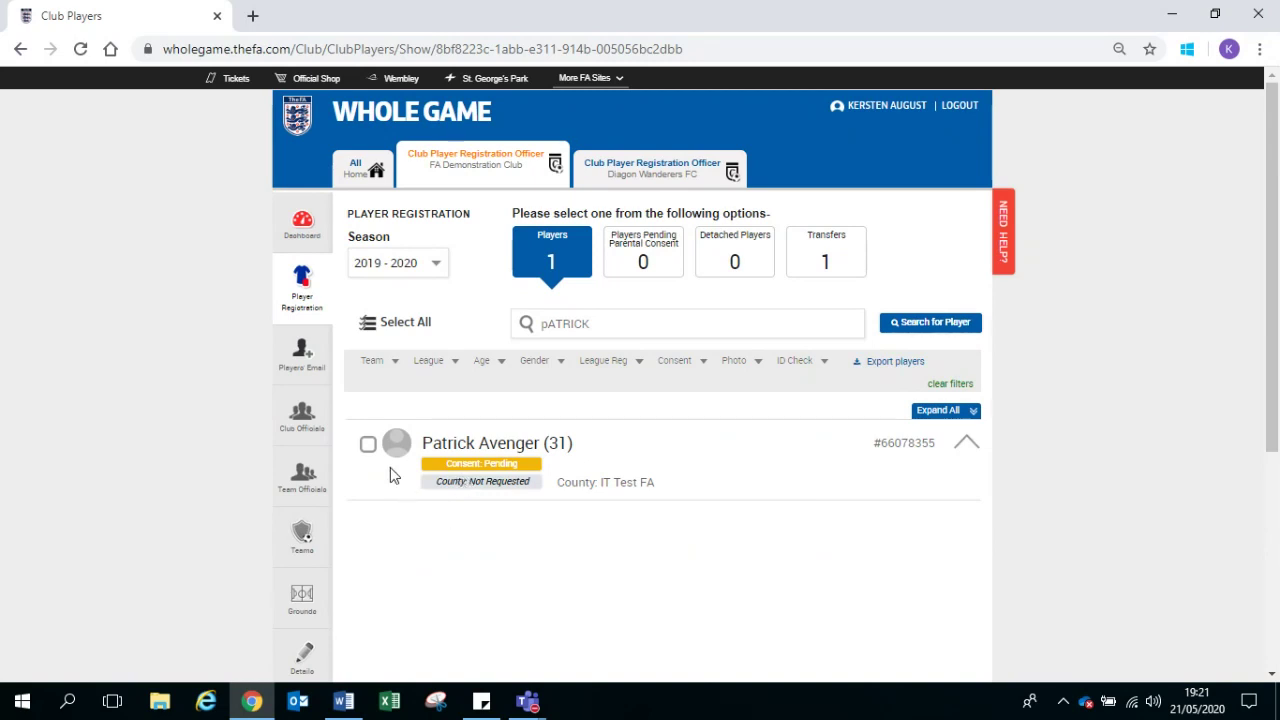
{"action": "left_click", "coordinate": [368, 446]}
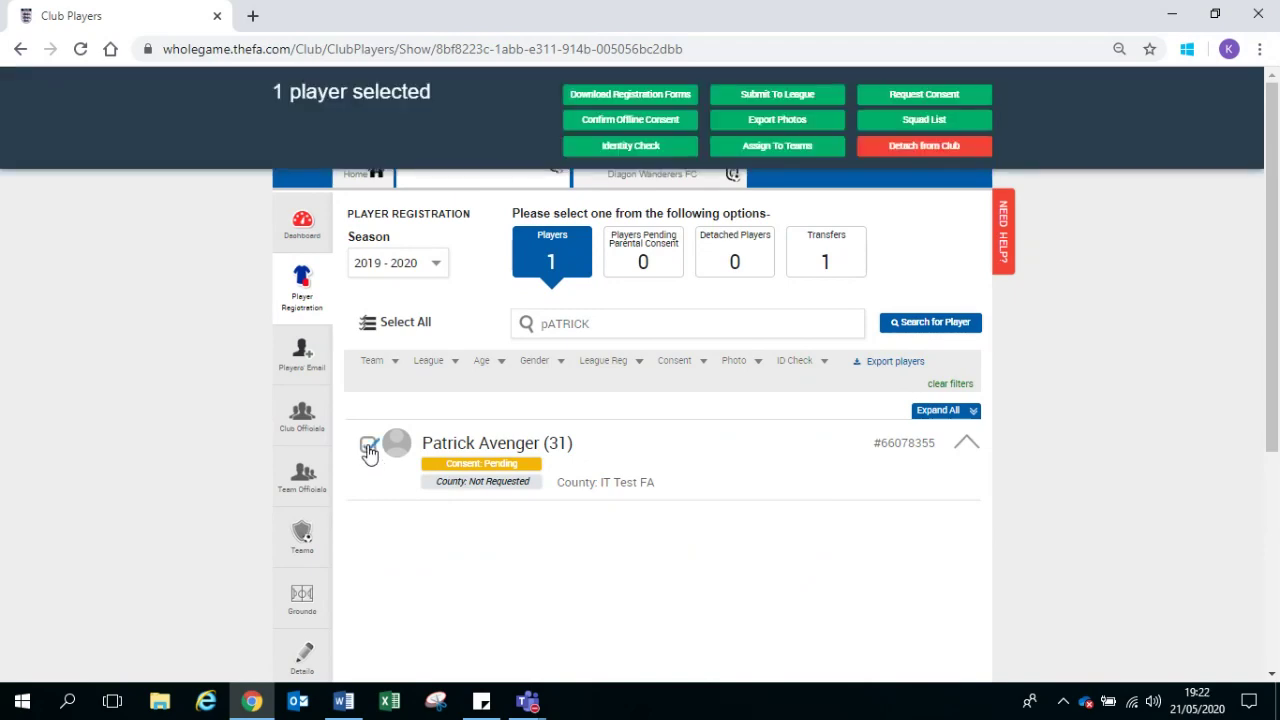
{"action": "left_click", "coordinate": [592, 129]}
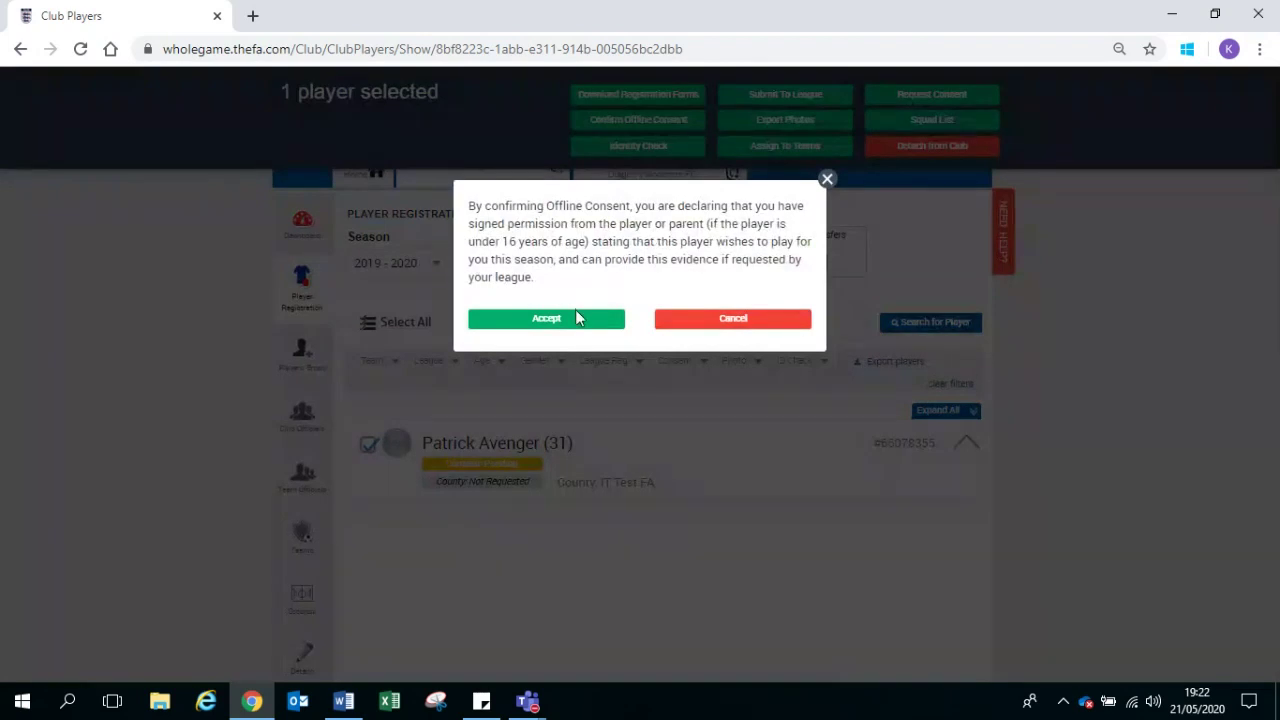
{"action": "left_click", "coordinate": [577, 317]}
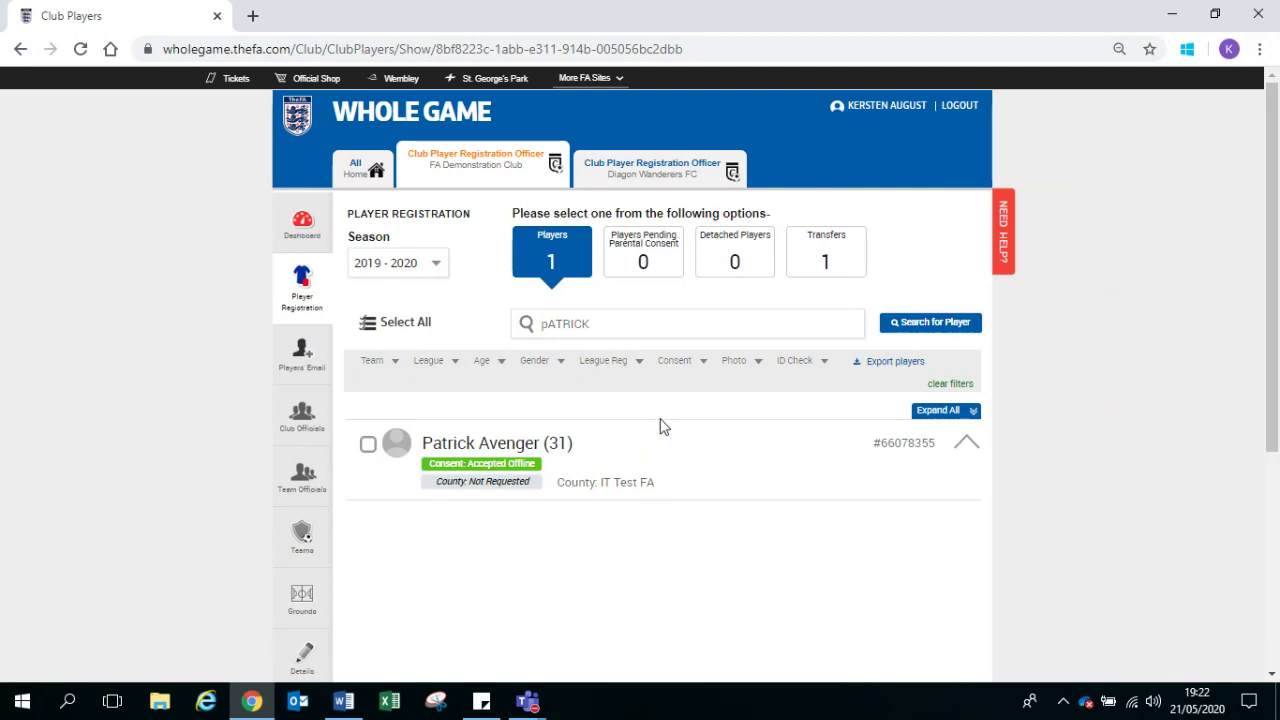
Step: Open the player's details page and review their ID checks
{"action": "left_click", "coordinate": [525, 448]}
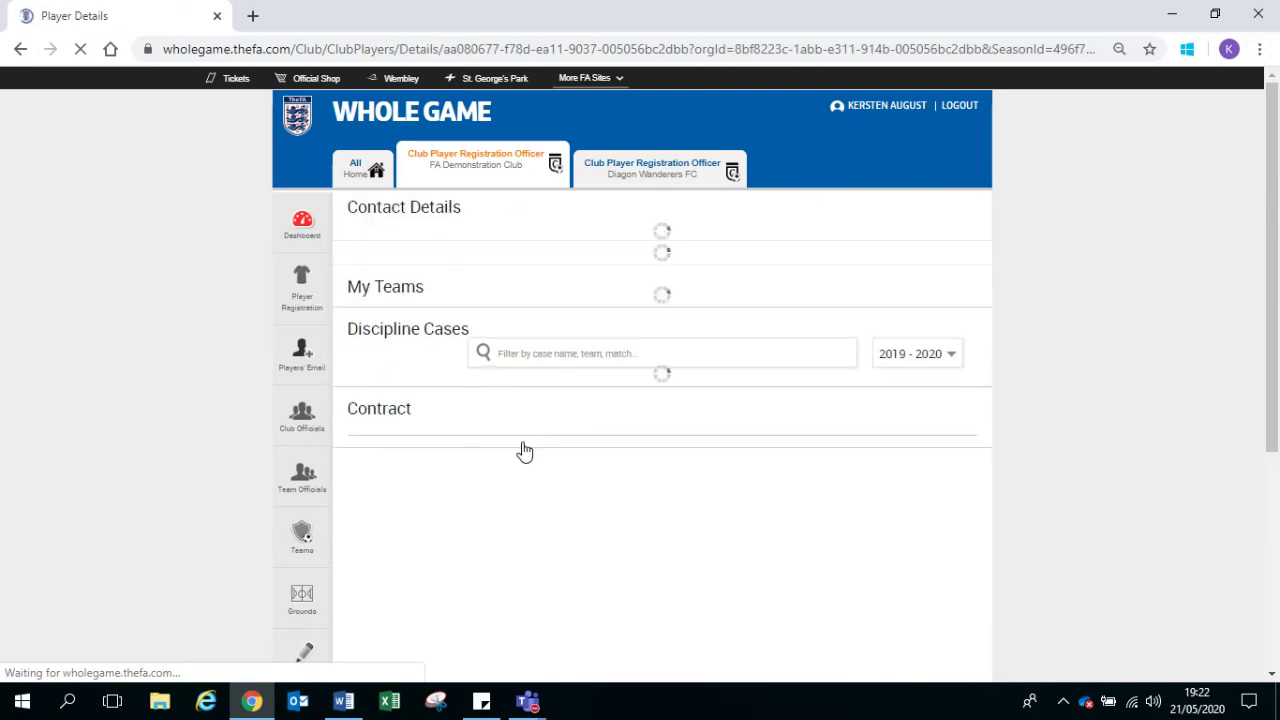
{"action": "scroll", "coordinate": [525, 450], "scroll_direction": "down", "scroll_amount": 1}
{"action": "scroll", "coordinate": [525, 450], "scroll_direction": "down", "scroll_amount": 1}
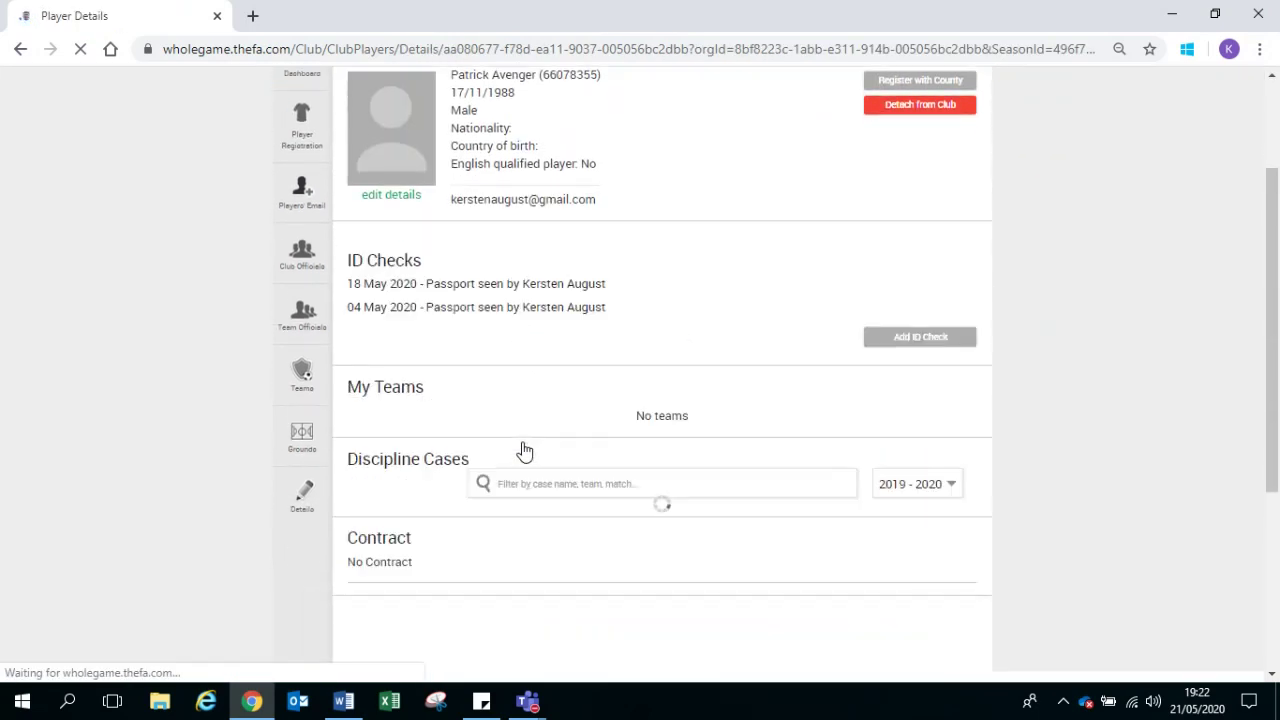